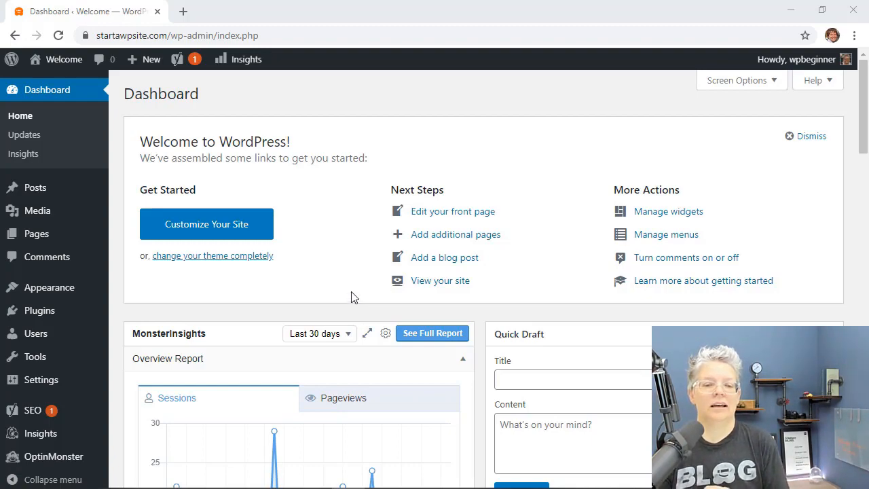
# Step: Visit wpforms.com/wp in a new browser tab, then close it and return to the dashboard
pyautogui.click(182, 11)
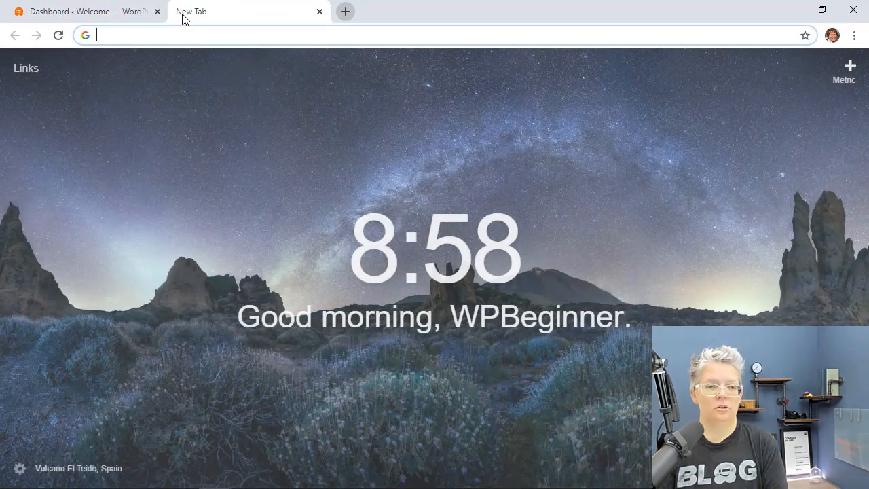
pyautogui.write('wpforms.com/wp')
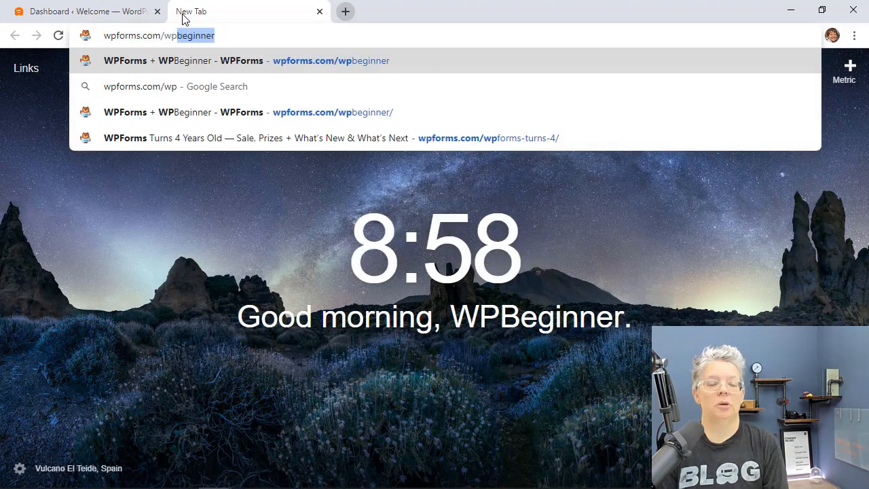
pyautogui.press('Return')
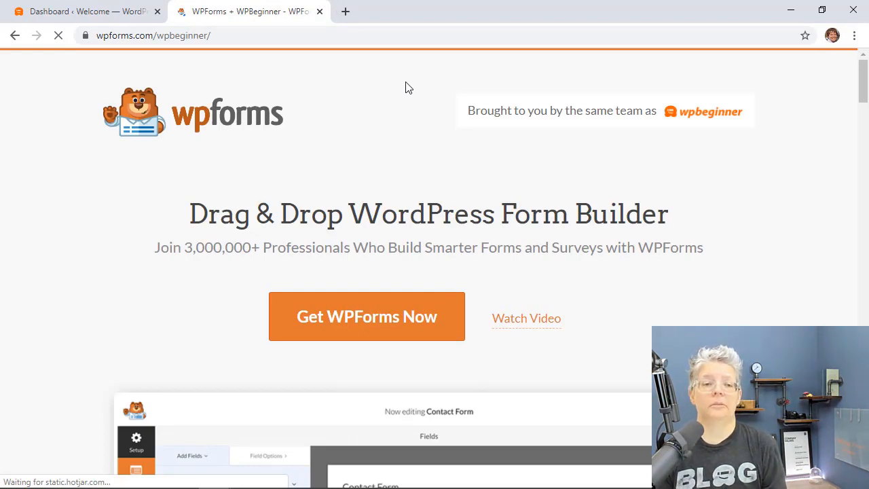
pyautogui.click(320, 12)
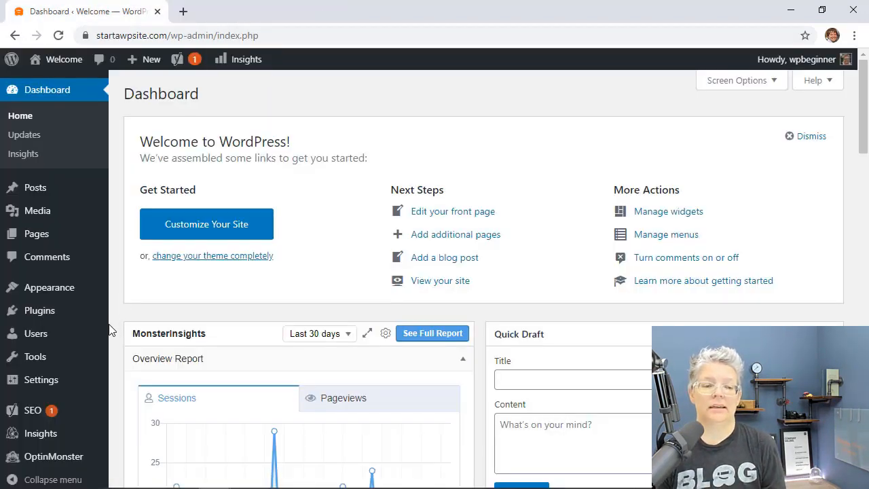
# Step: Upload wpforms.zip as a new plugin, install it and activate WPForms
pyautogui.moveTo(39, 311)
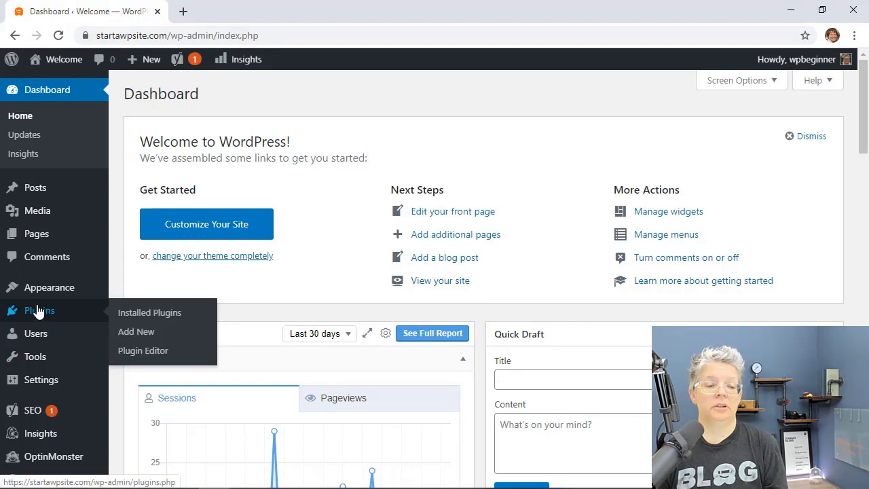
pyautogui.click(128, 332)
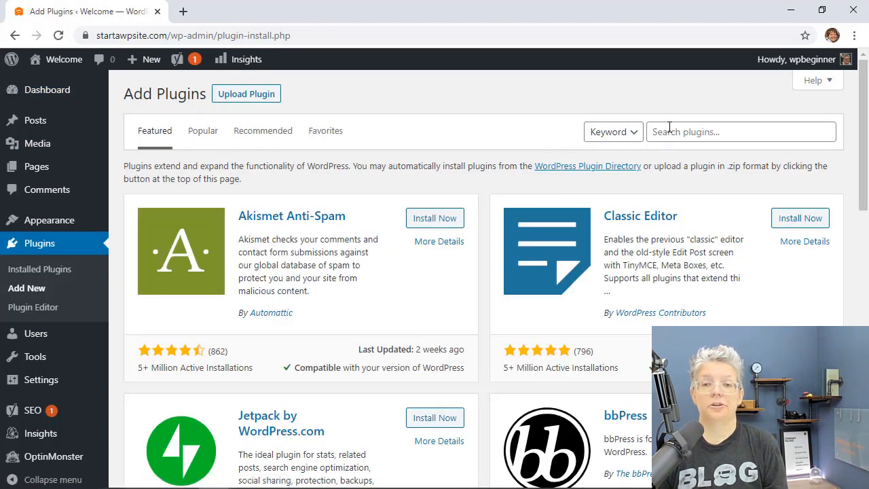
pyautogui.click(243, 93)
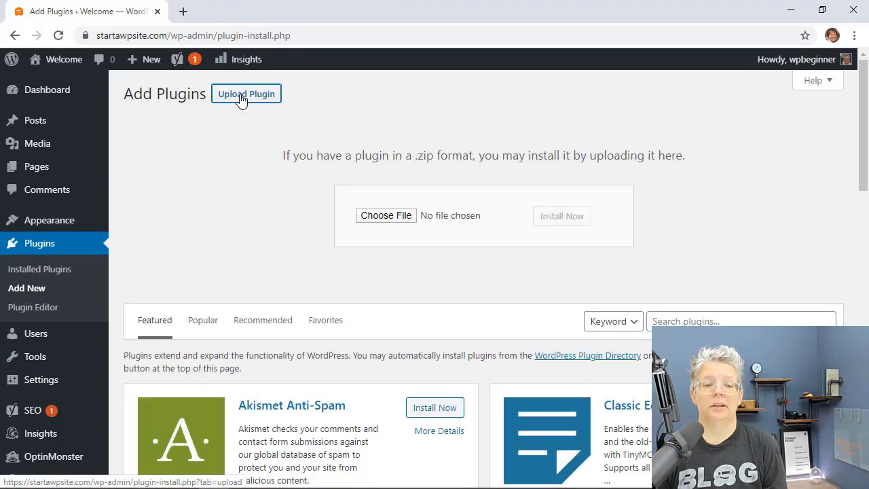
pyautogui.click(377, 215)
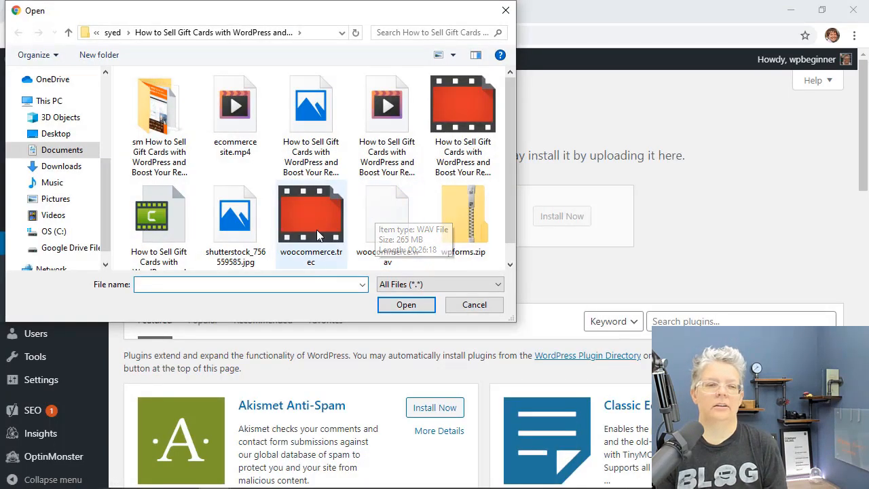
pyautogui.click(485, 232)
pyautogui.click(406, 304)
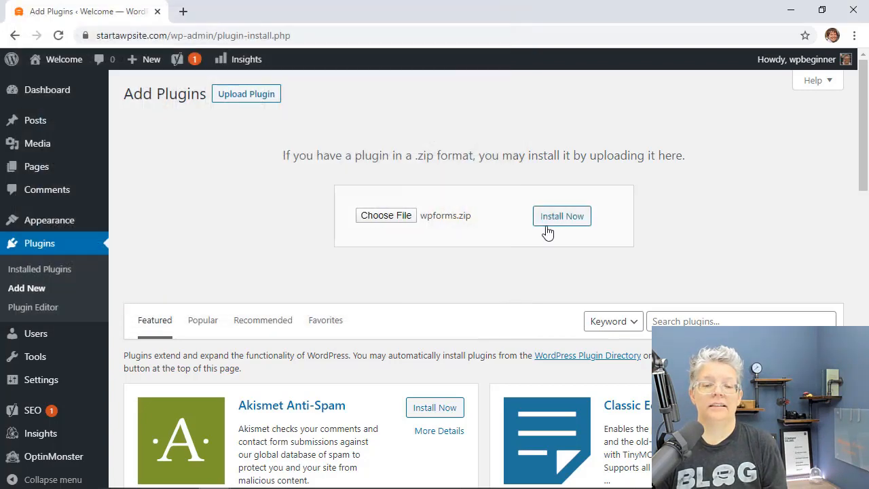
pyautogui.click(566, 219)
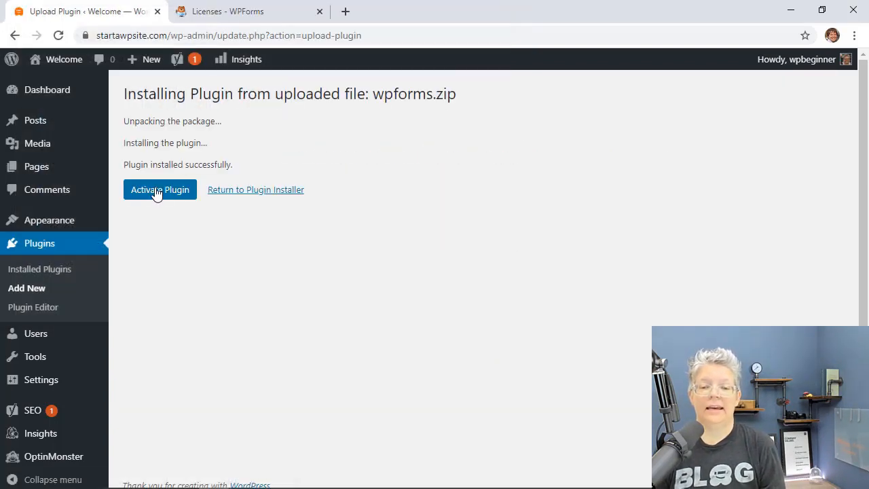
pyautogui.click(157, 192)
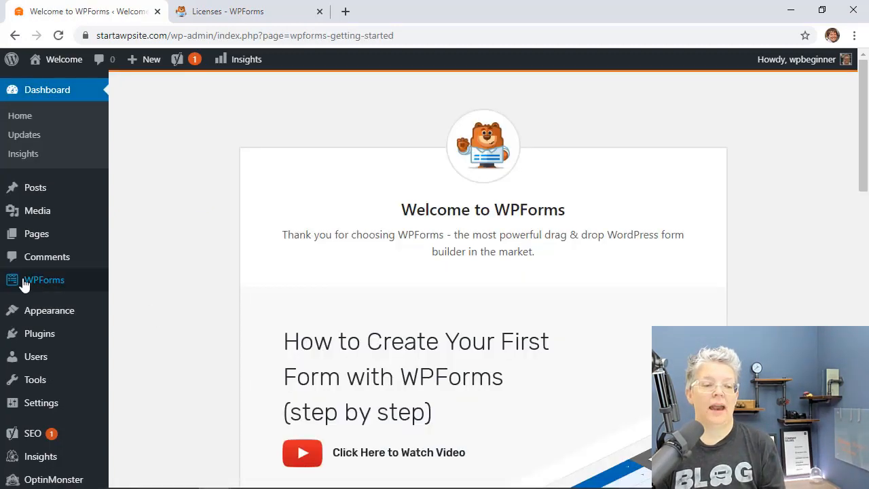
# Step: Paste the licence key over the old one in WPForms Settings and verify it as an ultimate licence
pyautogui.moveTo(39, 283)
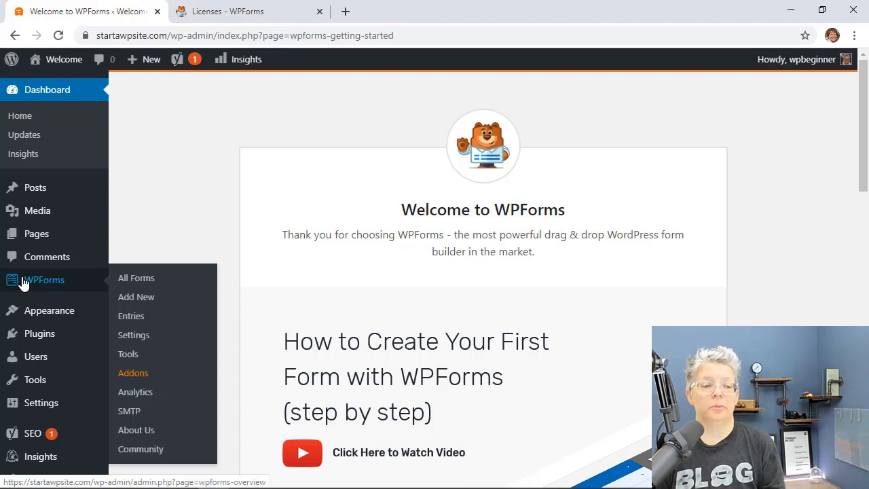
pyautogui.click(138, 344)
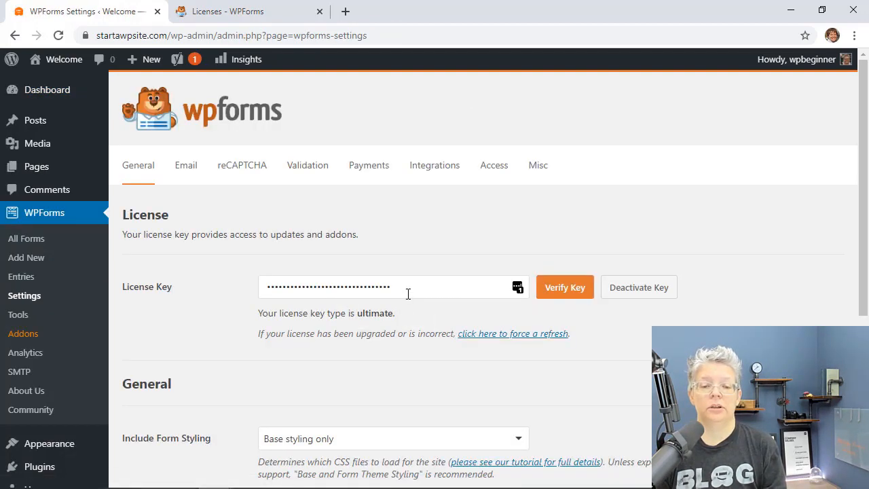
pyautogui.moveTo(407, 292); pyautogui.dragTo(297, 286)
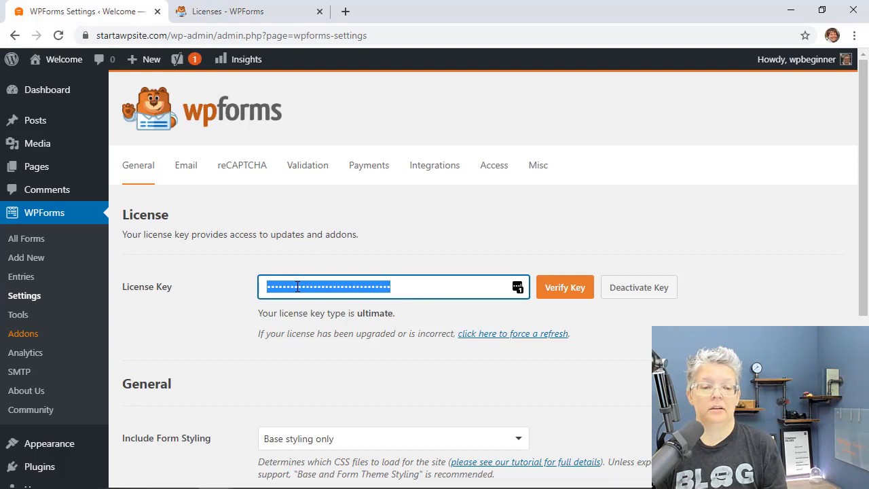
pyautogui.rightClick(297, 286)
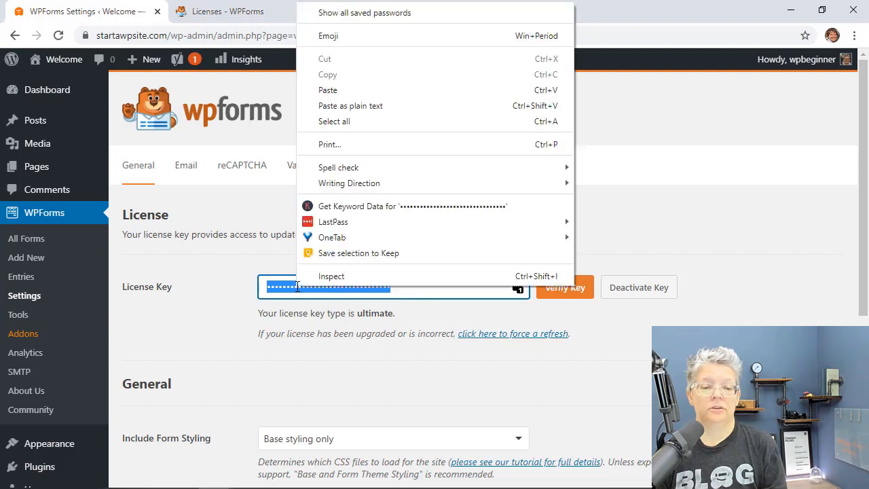
pyautogui.click(329, 89)
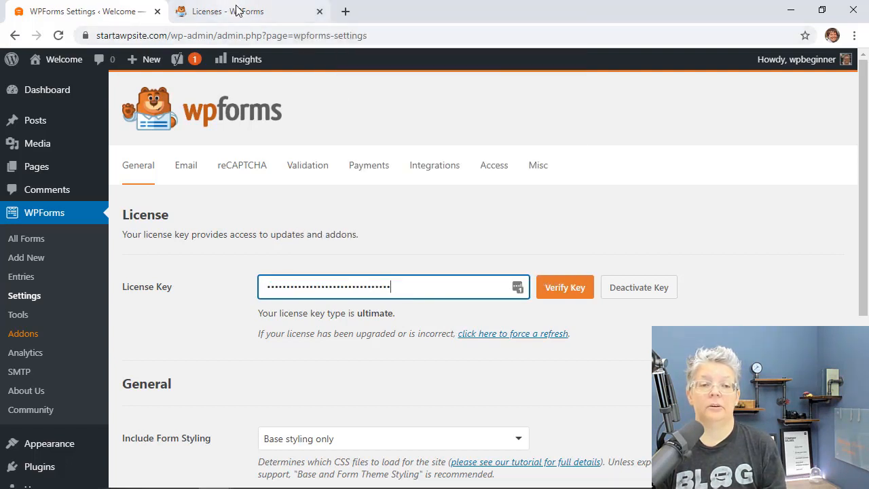
pyautogui.click(560, 291)
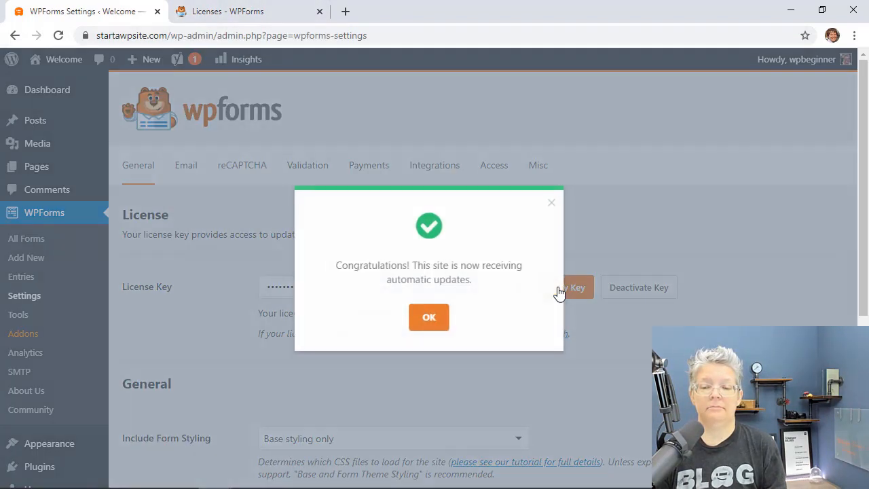
pyautogui.click(428, 321)
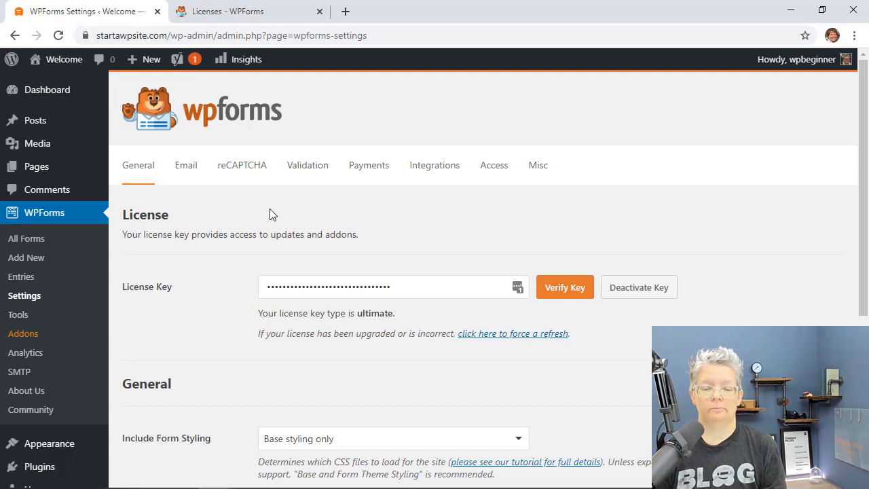
# Step: Start a new WPForms form from the Billing / Order Form template
pyautogui.click(15, 263)
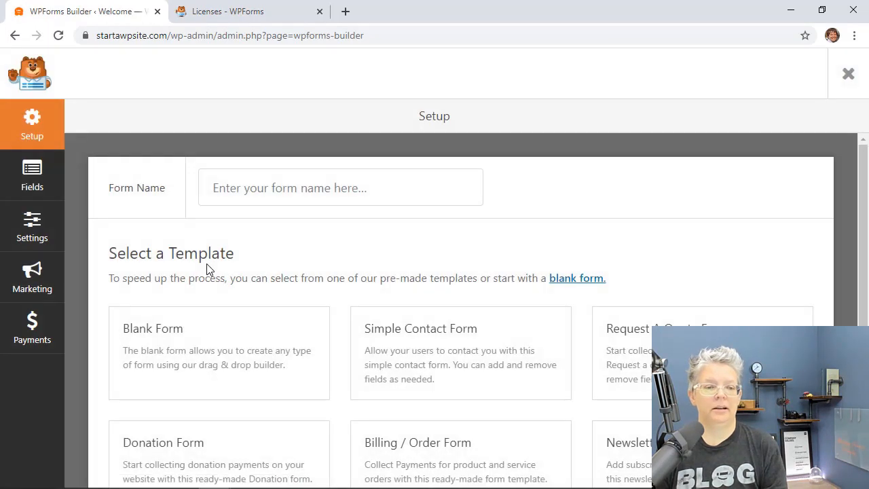
pyautogui.scroll(-1, 97, 313)
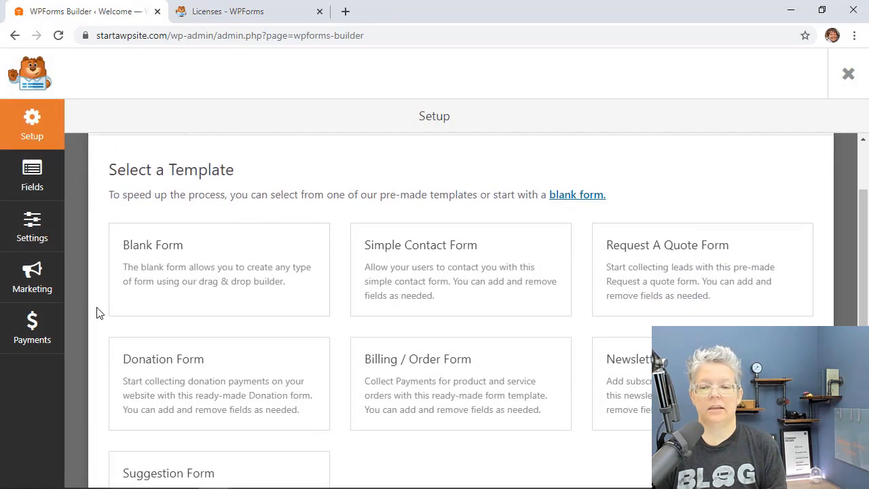
pyautogui.scroll(-1, 97, 313)
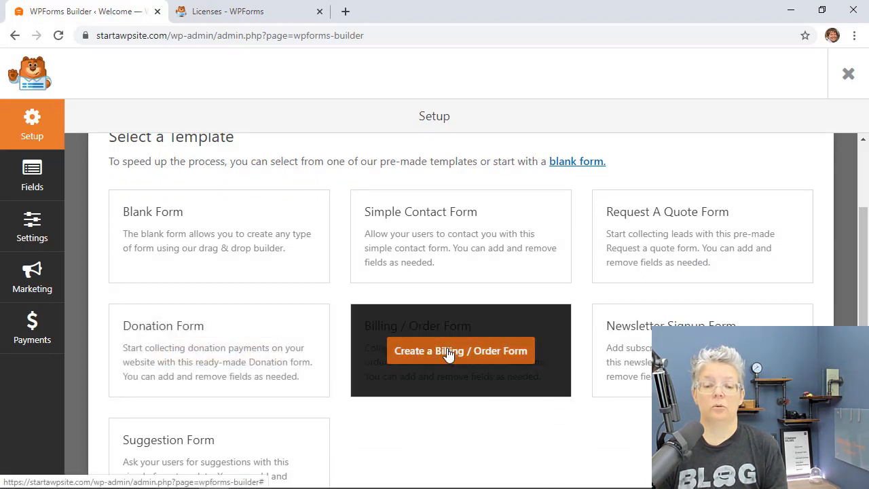
pyautogui.click(448, 352)
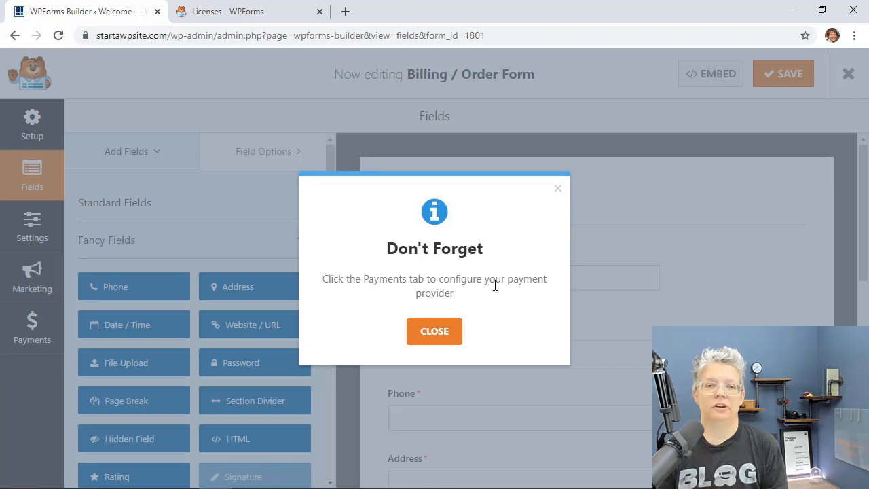
# Step: Dismiss the payment reminder and rename the form to 'Food Order'
pyautogui.click(433, 333)
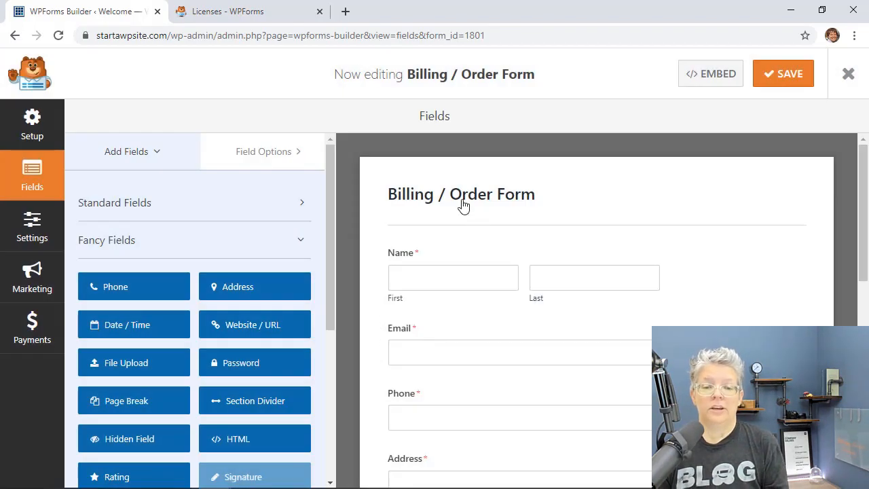
pyautogui.moveTo(493, 246); pyautogui.dragTo(387, 239)
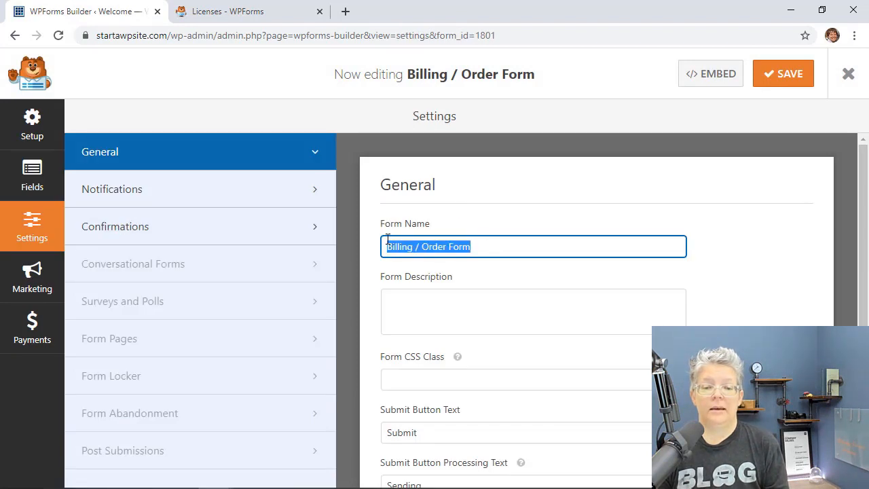
pyautogui.write('Food ')
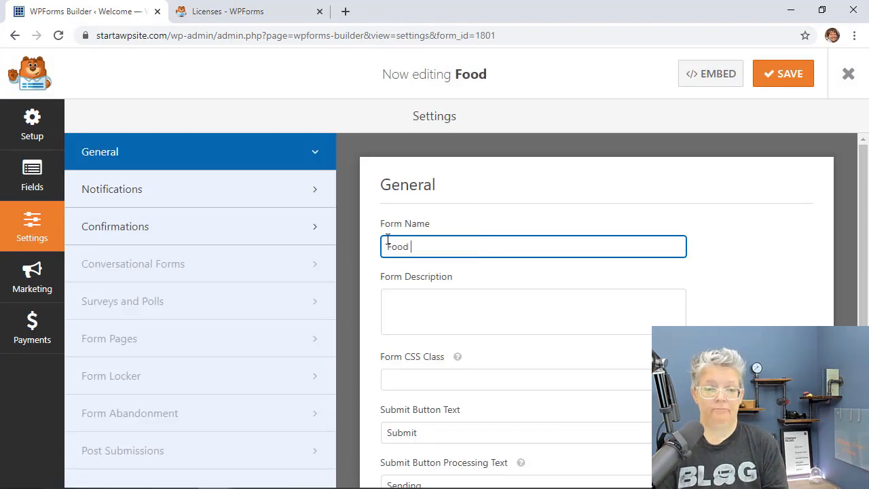
pyautogui.write('Order')
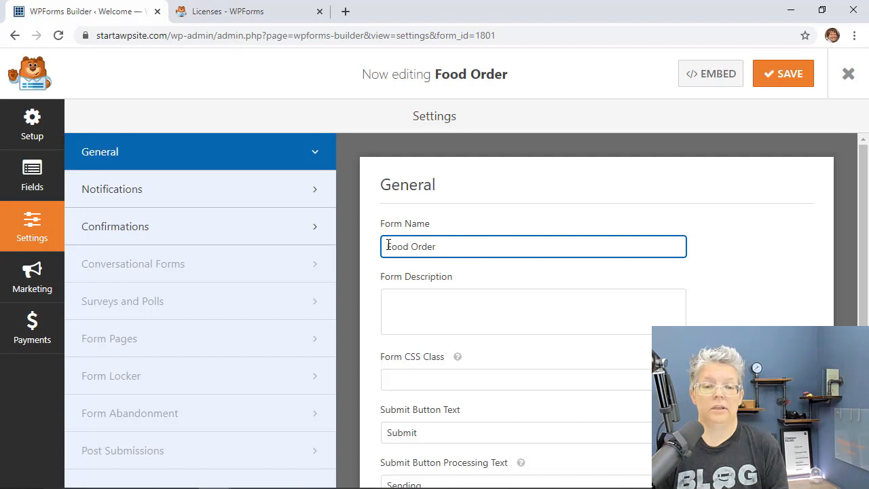
# Step: Delete the Address field so Available Items follows Phone
pyautogui.click(32, 175)
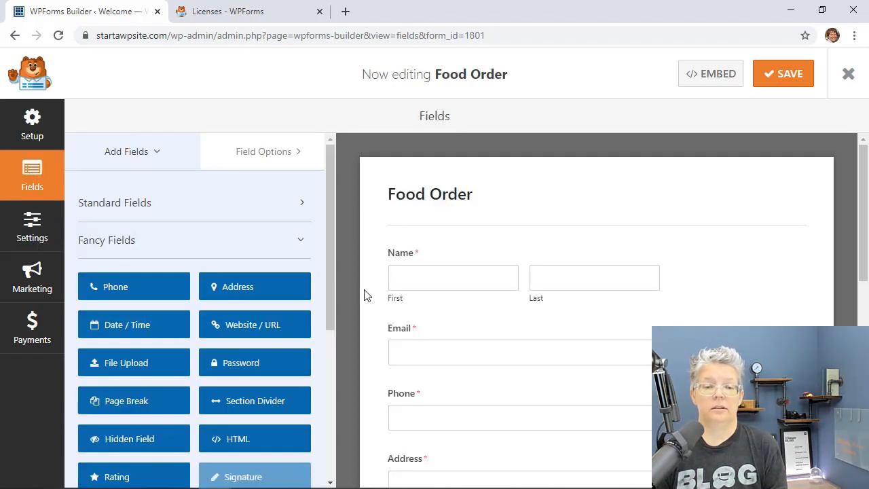
pyautogui.scroll(-1, 363, 293)
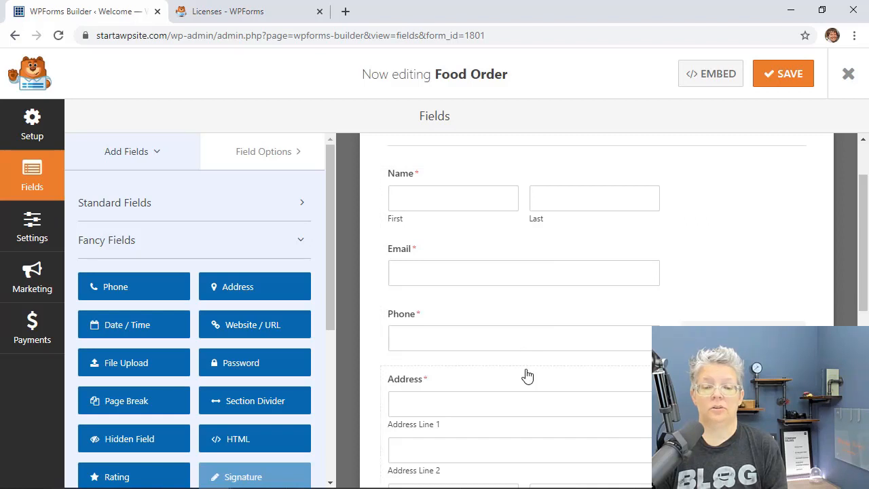
pyautogui.scroll(-2, 526, 375)
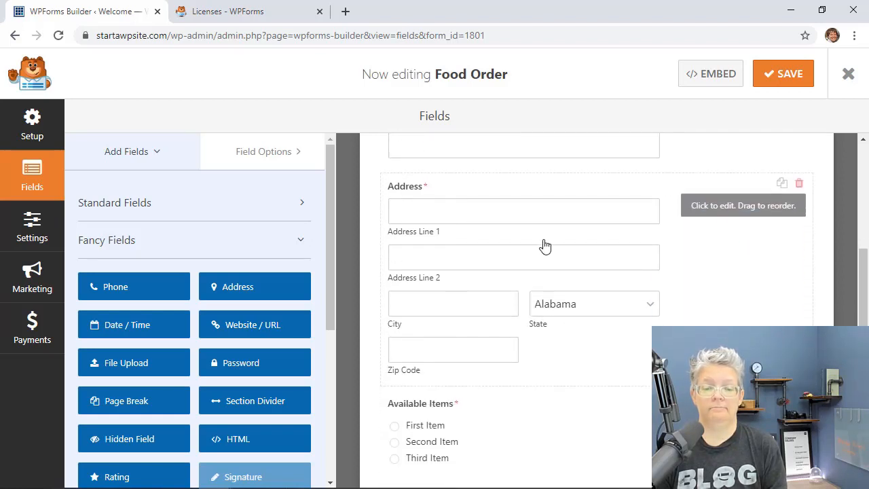
pyautogui.scroll(2, 595, 317)
pyautogui.scroll(-3, 595, 316)
pyautogui.scroll(1, 594, 312)
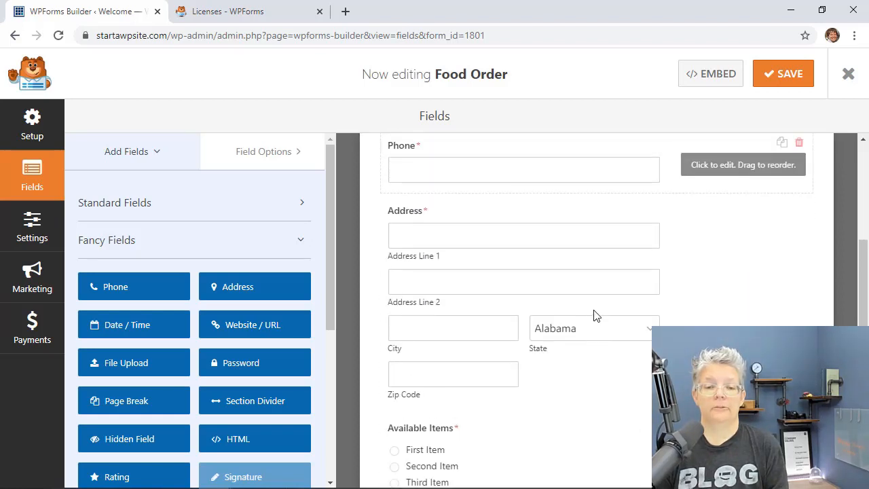
pyautogui.click(601, 218)
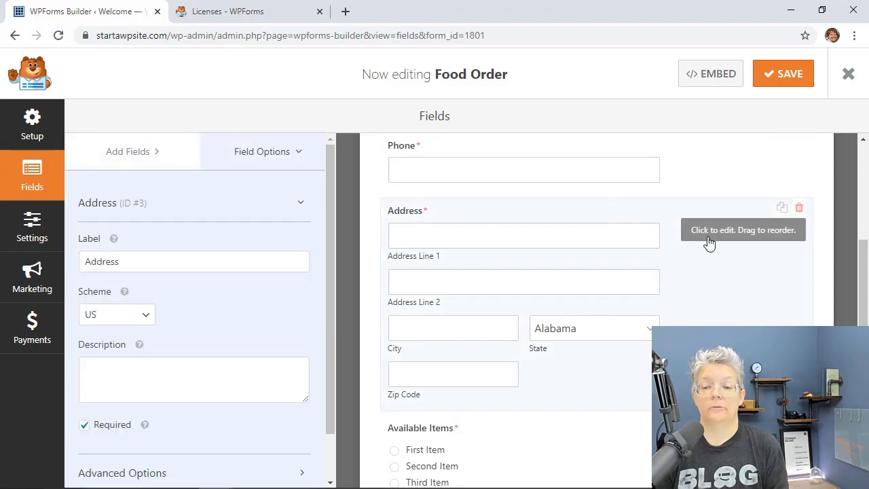
pyautogui.click(799, 208)
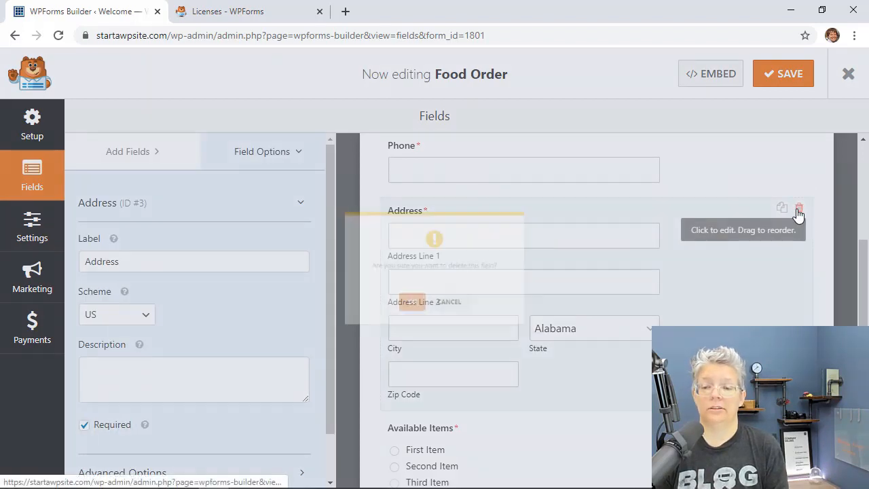
pyautogui.click(400, 314)
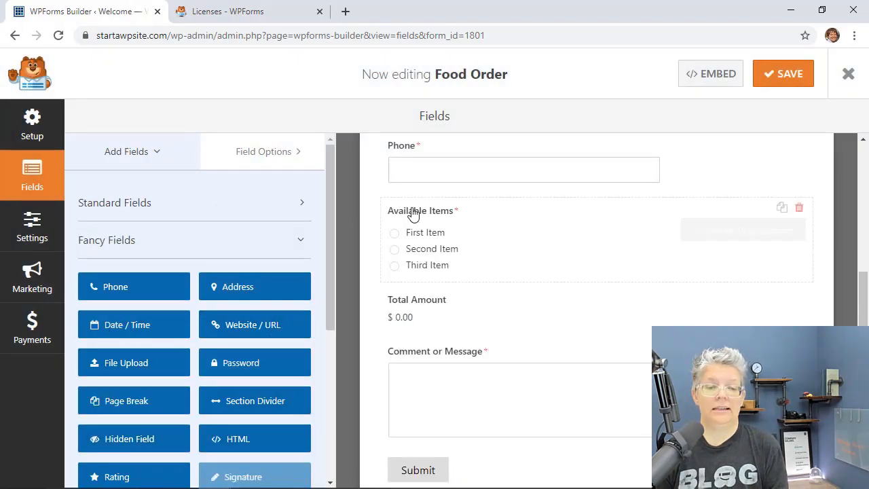
# Step: Relabel Available Items as 'Snacks' and make the first choice Fruit Bowl Small priced 5.00
pyautogui.click(437, 241)
pyautogui.tripleClick(93, 263)
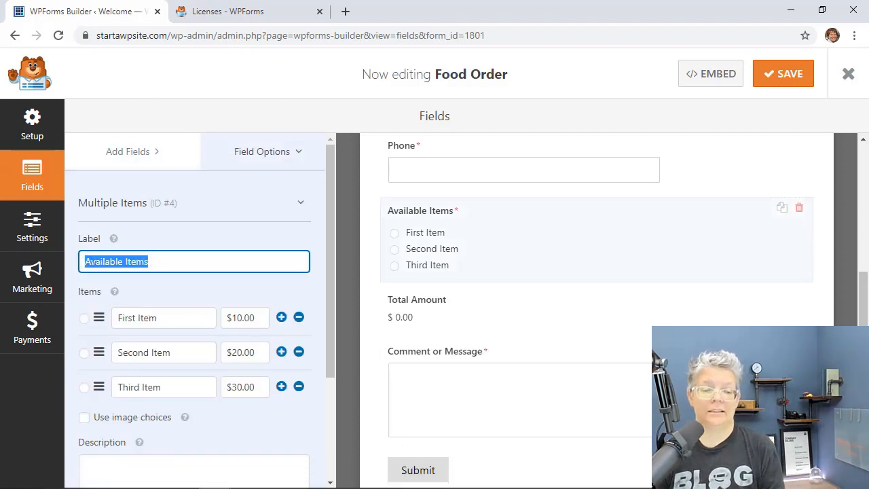
pyautogui.write('Snacks')
pyautogui.tripleClick(163, 318)
pyautogui.write('Fruit Bowl Small')
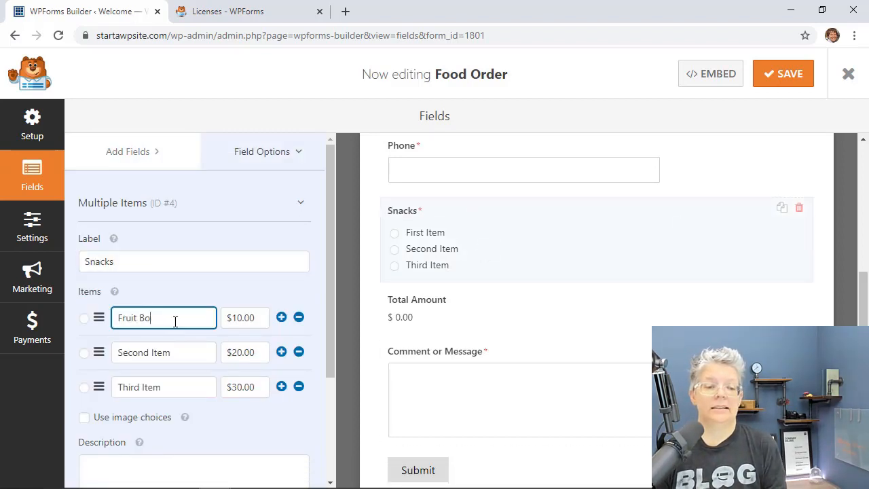
pyautogui.click(257, 316)
pyautogui.tripleClick(257, 316)
pyautogui.write('5.00')
pyautogui.press('Left')
pyautogui.press('Left')
pyautogui.press('Left')
pyautogui.press('BackSpace')
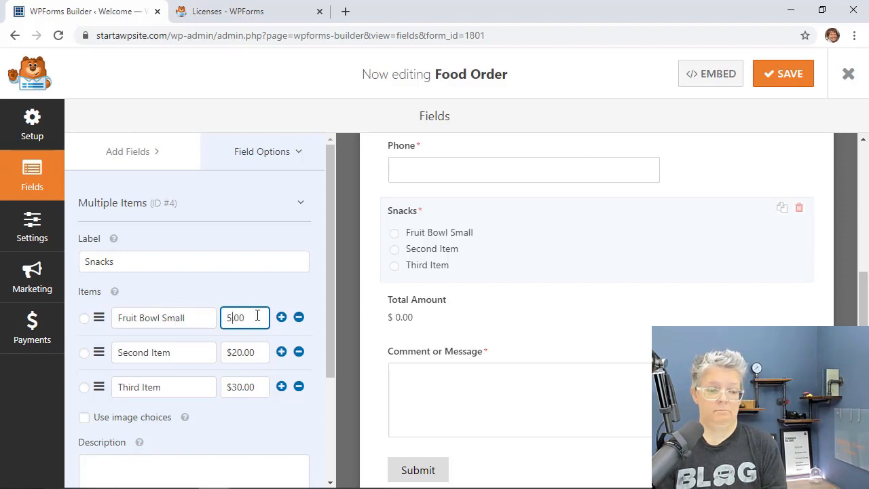
# Step: Fix the choice prices and rename the first two choices 'Fruit Bowl Small - $5' and 'Fruit Bowl Large'
pyautogui.click(245, 349)
pyautogui.click(229, 317)
pyautogui.write('$')
pyautogui.click(244, 353)
pyautogui.click(235, 389)
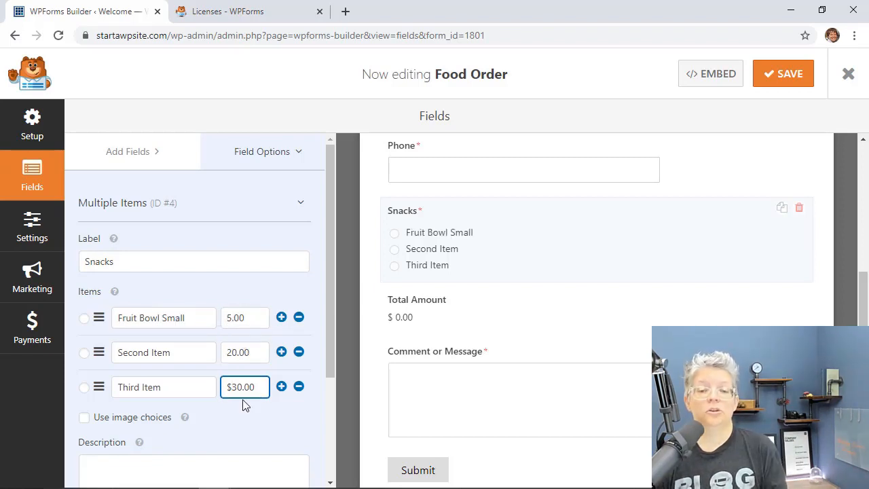
pyautogui.press('BackSpace')
pyautogui.click(194, 319)
pyautogui.write('- $20')
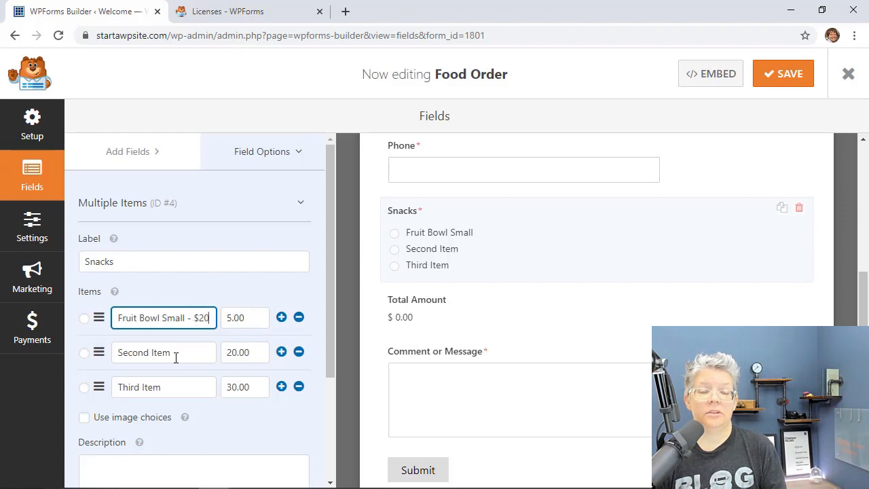
pyautogui.tripleClick(174, 353)
pyautogui.press('BackSpace')
pyautogui.write('Fruit Bowl Large')
pyautogui.click(208, 318)
pyautogui.press('BackSpace')
pyautogui.press('BackSpace')
pyautogui.write('5')
# Step: Finish the second choice as 'Fruit Bowl Large - $10' priced 10.00, and the third as 'Vegetable Box - $20'
pyautogui.click(200, 353)
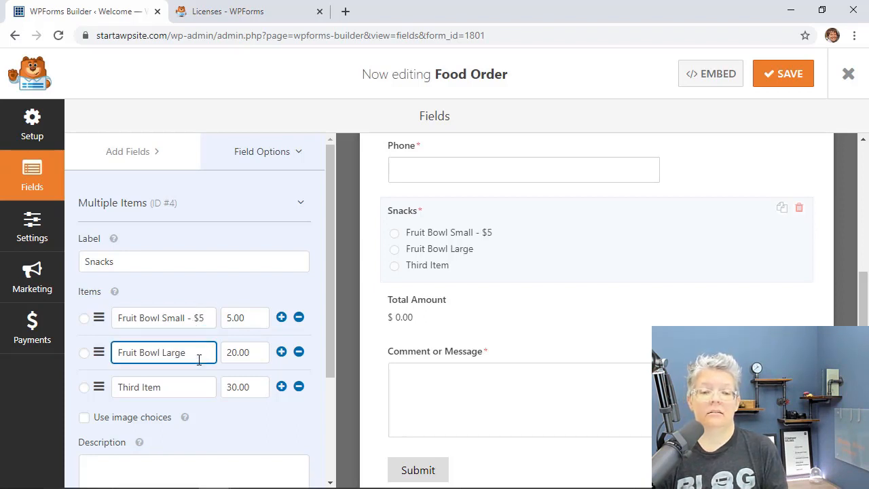
pyautogui.write('- $10')
pyautogui.doubleClick(231, 352)
pyautogui.write('10.00')
pyautogui.tripleClick(167, 387)
pyautogui.write('Vegetable Box $20')
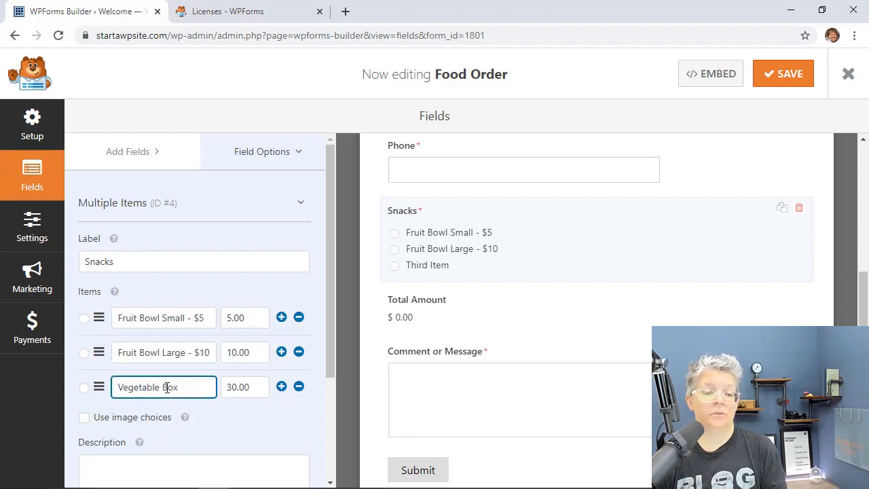
pyautogui.press('Left')
pyautogui.press('Left')
pyautogui.press('Left')
pyautogui.write('-')
pyautogui.click(483, 409)
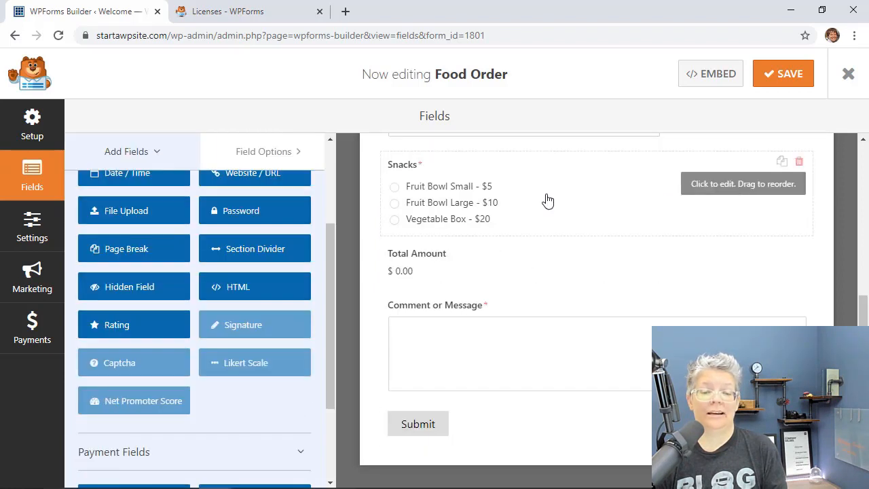
# Step: Add a Single Item payment field between Snacks and Total Amount
pyautogui.scroll(-2, 196, 312)
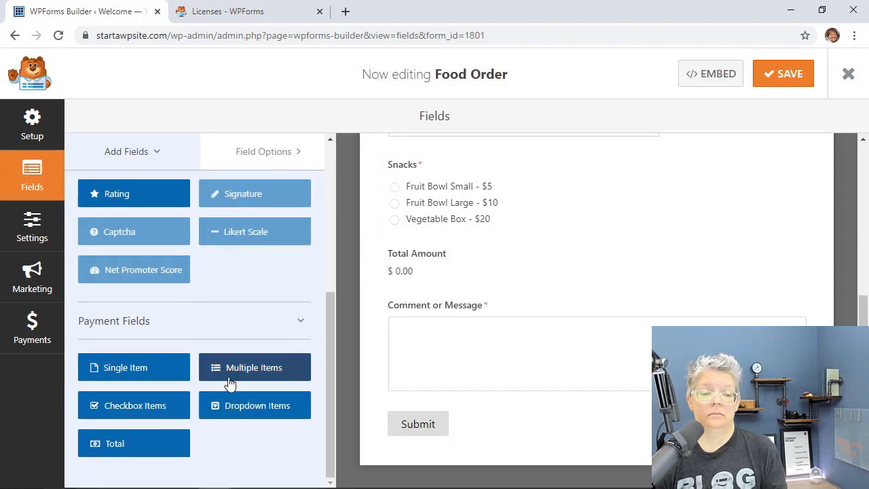
pyautogui.click(154, 367)
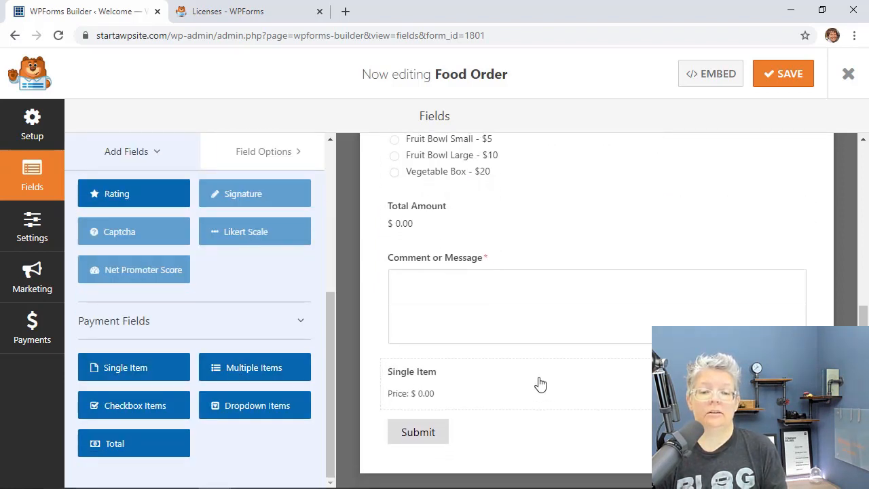
pyautogui.moveTo(539, 382); pyautogui.dragTo(539, 235)
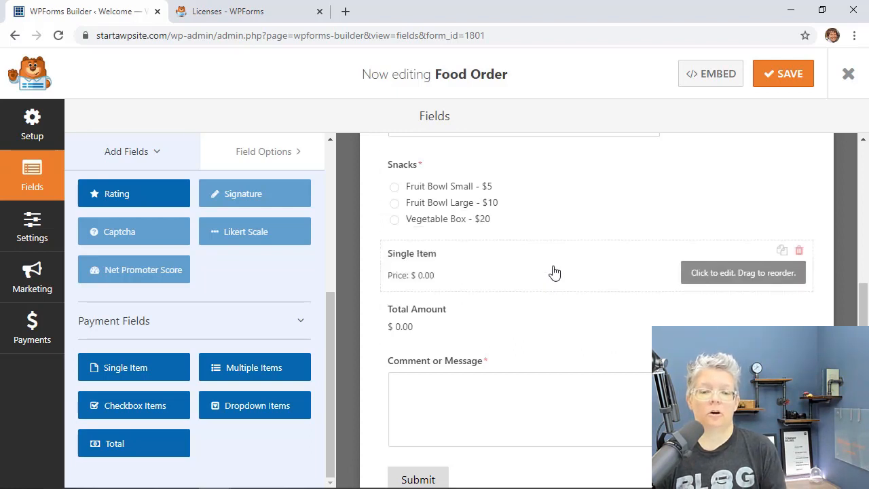
pyautogui.click(553, 272)
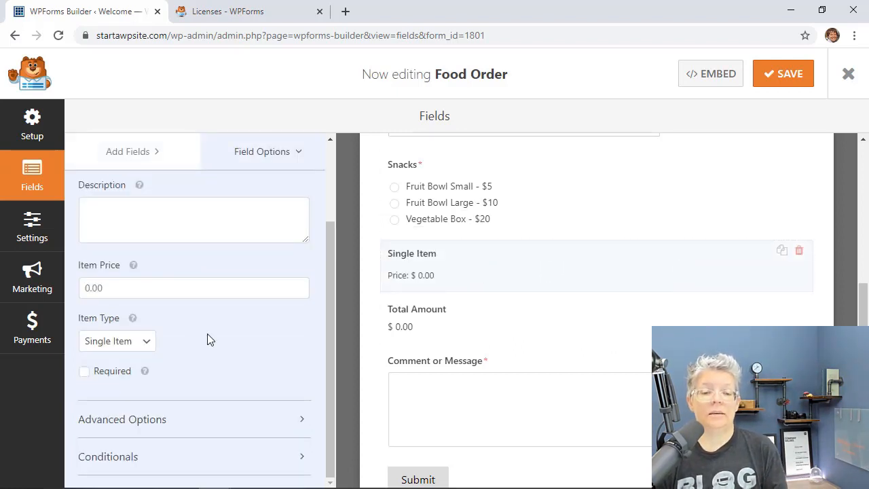
# Step: Check the Snacks prices, make Comment or Message optional, and save the form
pyautogui.click(491, 260)
pyautogui.click(542, 207)
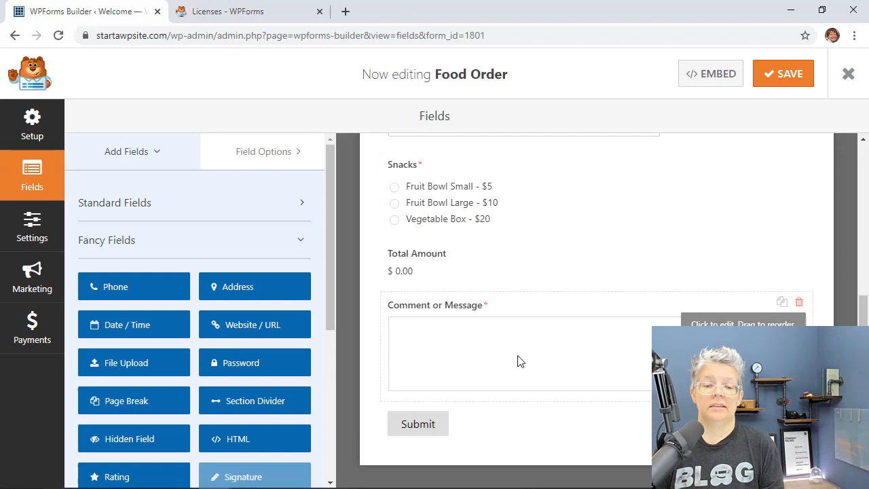
pyautogui.click(518, 361)
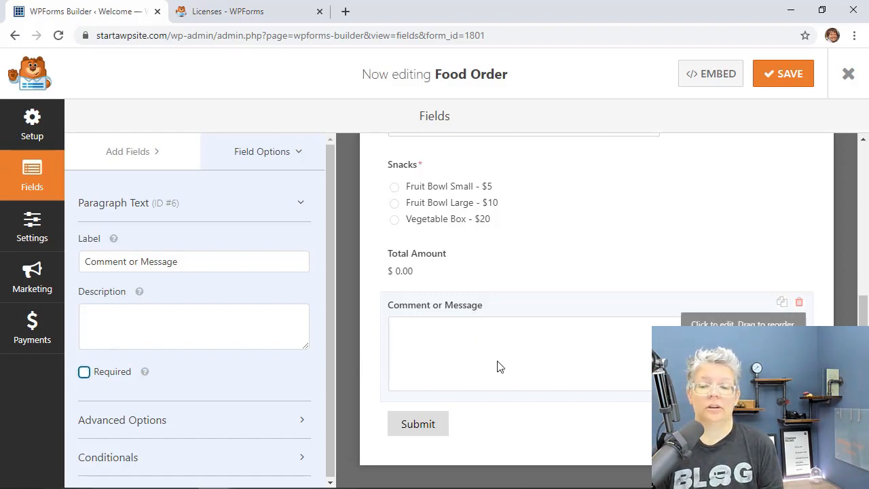
pyautogui.scroll(1, 482, 342)
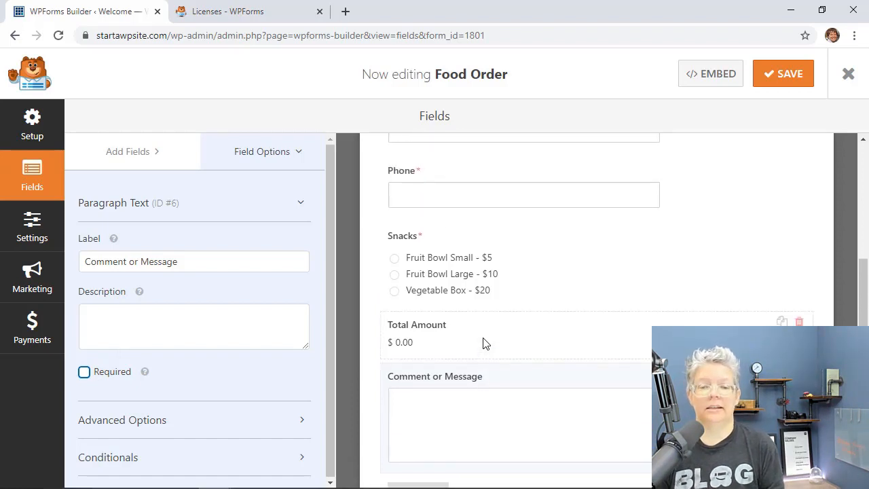
pyautogui.scroll(3, 483, 342)
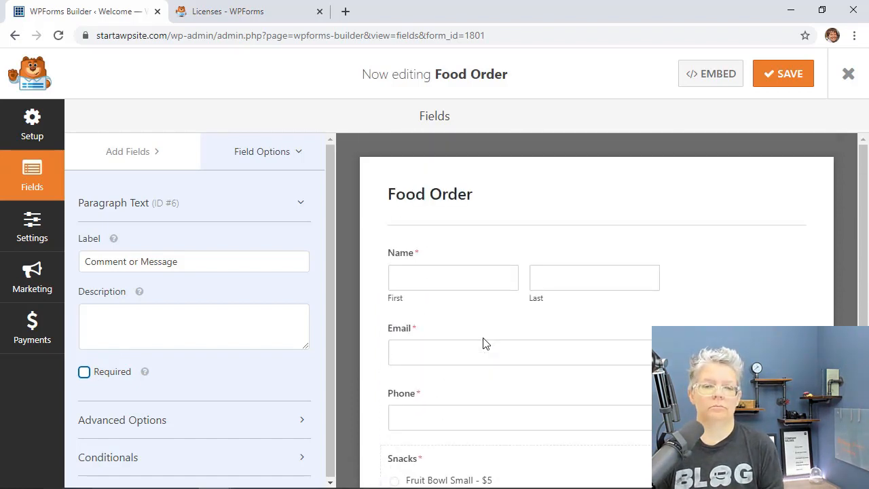
pyautogui.scroll(-4, 483, 343)
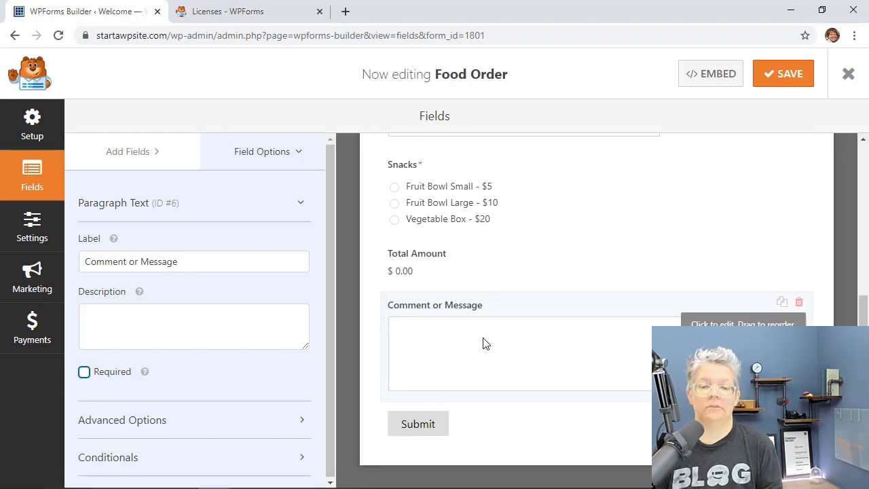
pyautogui.scroll(4, 562, 225)
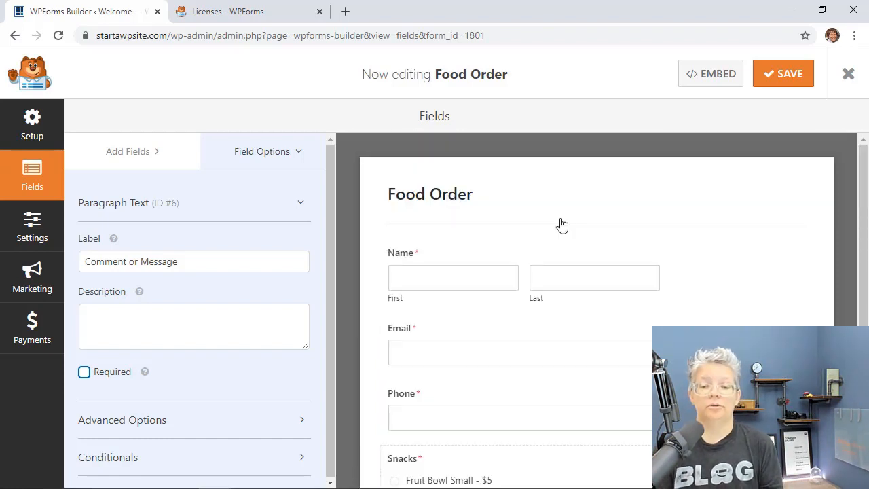
pyautogui.click(781, 78)
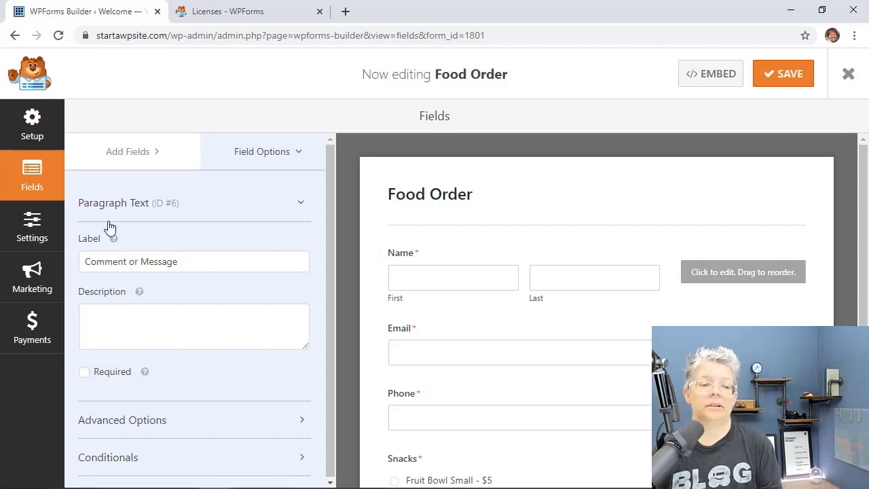
# Step: Change the confirmation to 'Thanks for ordering with us! We will be in touch with you shortly.' and save
pyautogui.click(41, 232)
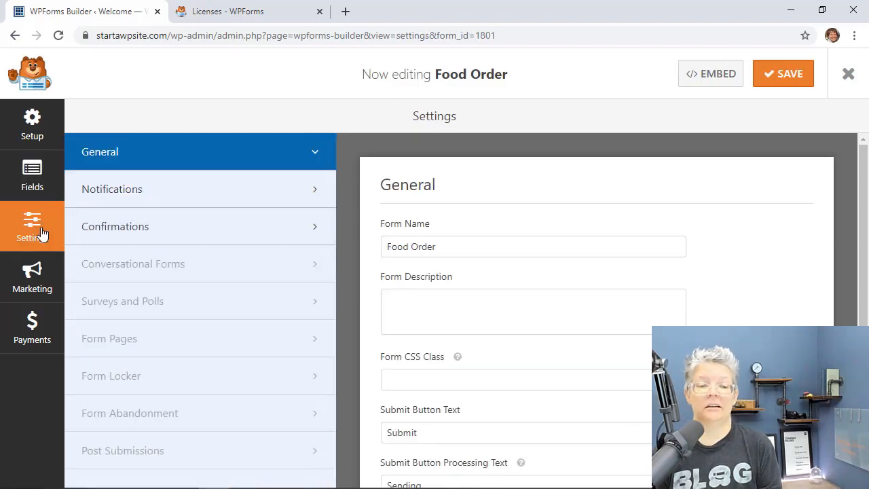
pyautogui.click(119, 228)
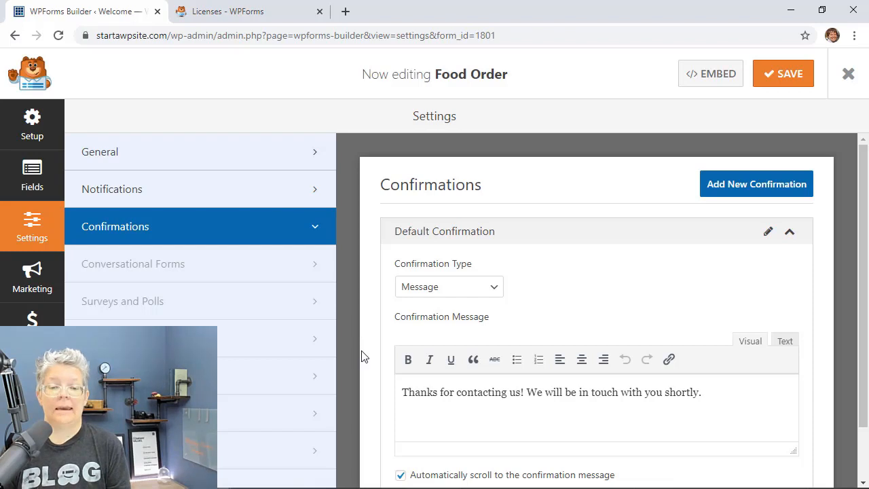
pyautogui.scroll(-1, 361, 356)
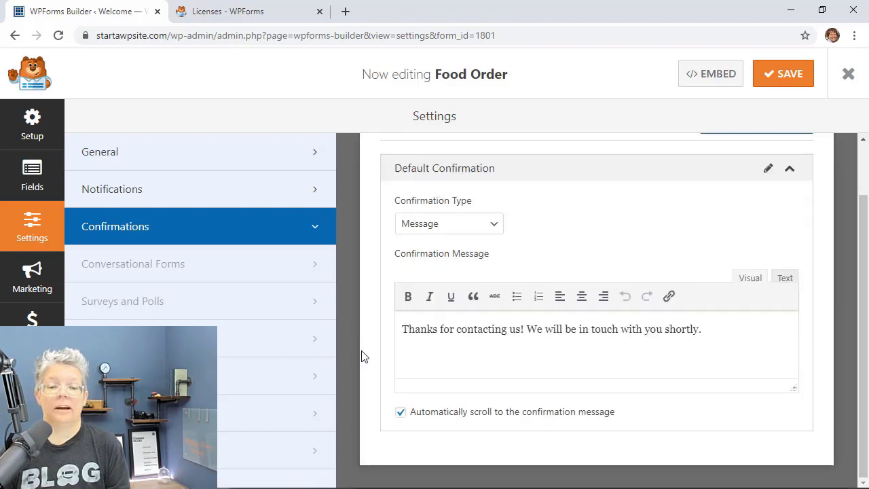
pyautogui.click(523, 331)
pyautogui.press('BackSpace')
pyautogui.press('BackSpace')
pyautogui.press('BackSpace')
pyautogui.press('BackSpace')
pyautogui.press('BackSpace')
pyautogui.press('BackSpace')
pyautogui.press('BackSpace')
pyautogui.press('BackSpace')
pyautogui.press('BackSpace')
pyautogui.press('BackSpace')
pyautogui.press('BackSpace')
pyautogui.press('BackSpace')
pyautogui.press('BackSpace')
pyautogui.write('order')
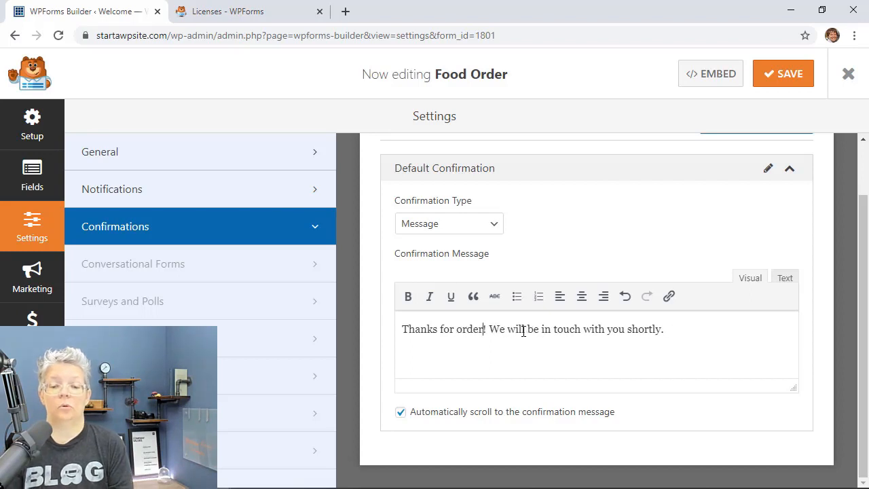
pyautogui.write('ing with us')
pyautogui.press('Right')
pyautogui.press('Right')
pyautogui.hotkey('shift', 'Right')
pyautogui.hotkey('shift', 'Right')
pyautogui.hotkey('shift', 'Right')
pyautogui.hotkey('shift', 'Right')
pyautogui.hotkey('shift', 'Right')
pyautogui.hotkey('shift', 'Right')
pyautogui.hotkey('shift', 'Right')
pyautogui.hotkey('shift', 'Right')
pyautogui.hotkey('shift', 'Right')
pyautogui.hotkey('shift', 'Right')
pyautogui.hotkey('shift', 'Right')
pyautogui.hotkey('shift', 'Right')
pyautogui.hotkey('shift', 'Right')
pyautogui.hotkey('shift', 'Right')
pyautogui.hotkey('shift', 'Right')
pyautogui.hotkey('shift', 'Right')
pyautogui.hotkey('shift', 'Right')
pyautogui.hotkey('shift', 'Right')
pyautogui.hotkey('shift', 'Right')
pyautogui.hotkey('shift', 'Right')
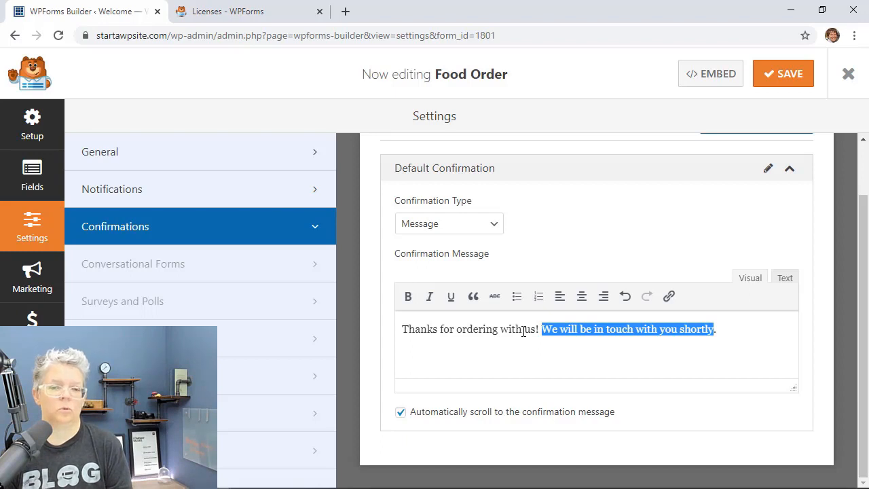
pyautogui.click(742, 328)
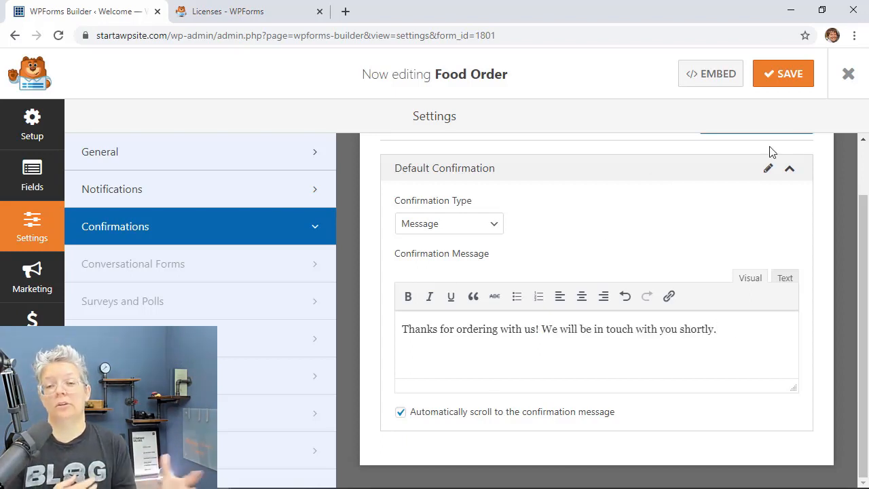
pyautogui.click(785, 81)
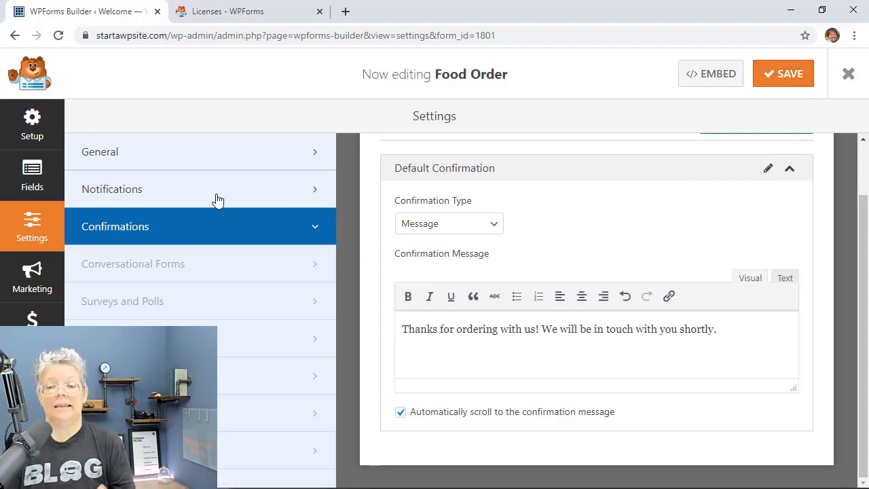
# Step: Replace the Default Notification's admin recipient with the sales and orders email addresses
pyautogui.click(178, 194)
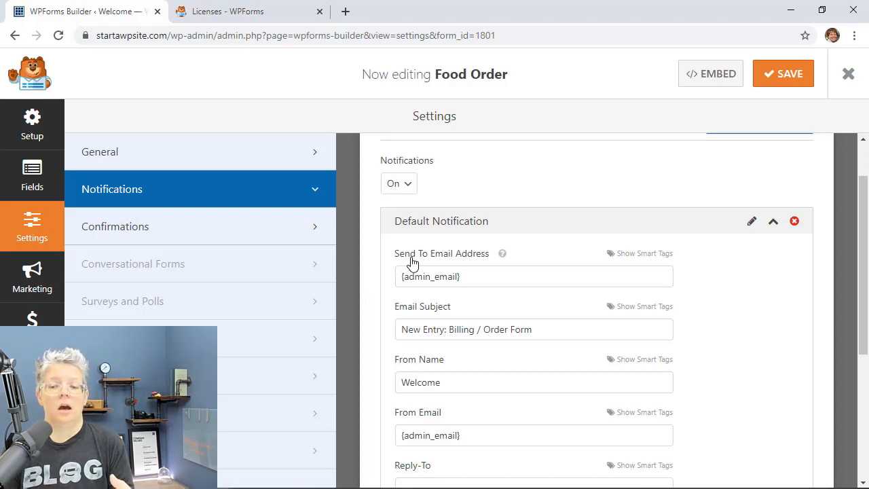
pyautogui.click(492, 279)
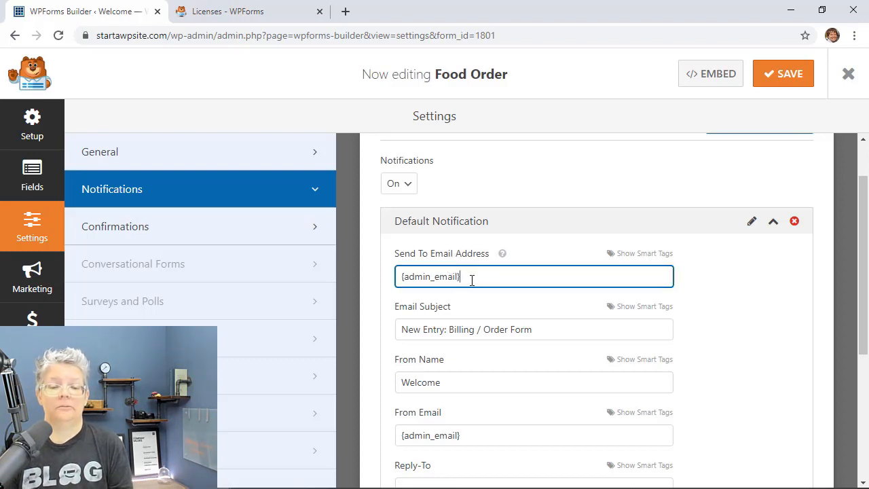
pyautogui.moveTo(472, 277); pyautogui.dragTo(385, 289)
pyautogui.press('BackSpace')
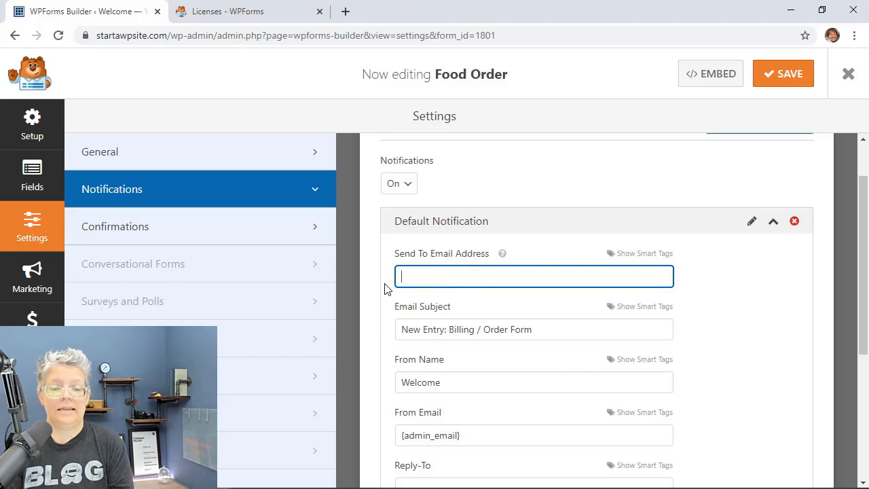
pyautogui.write('sale')
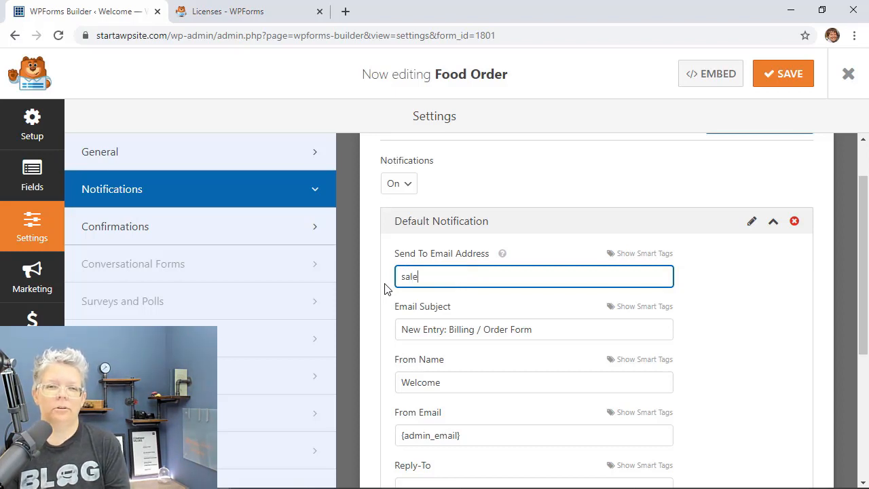
pyautogui.write('s@e')
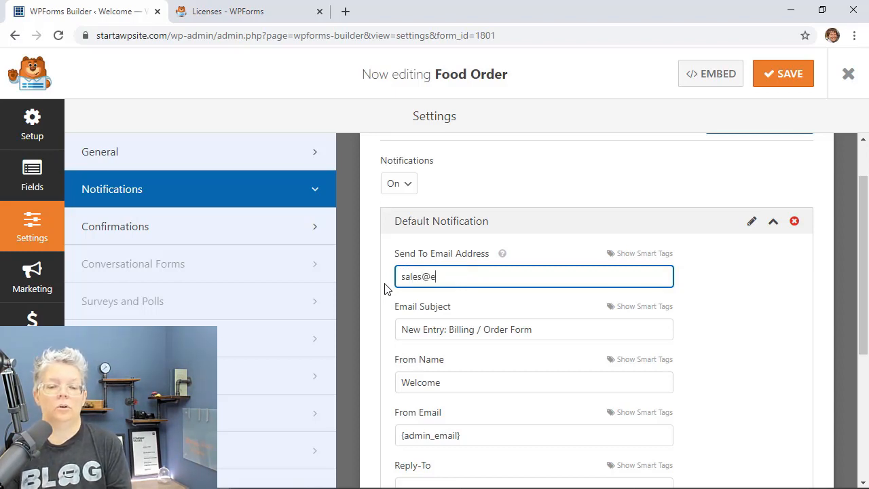
pyautogui.write('xample.com, ')
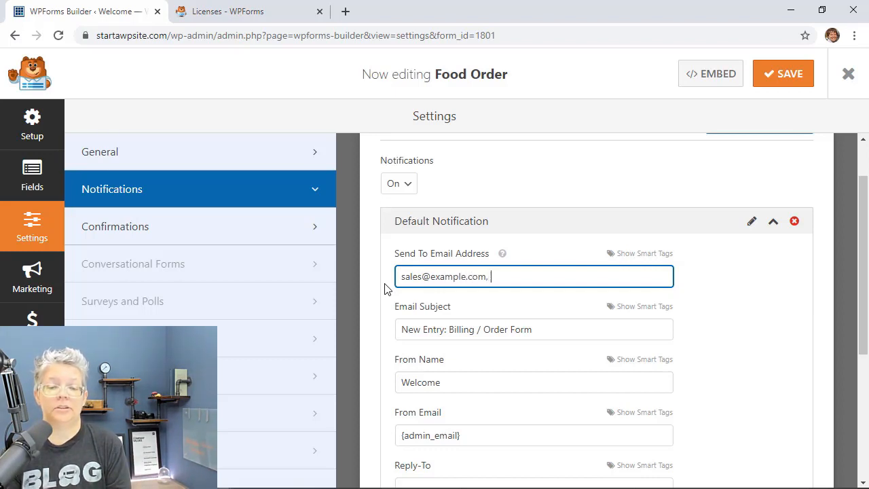
pyautogui.write('orders@example.com')
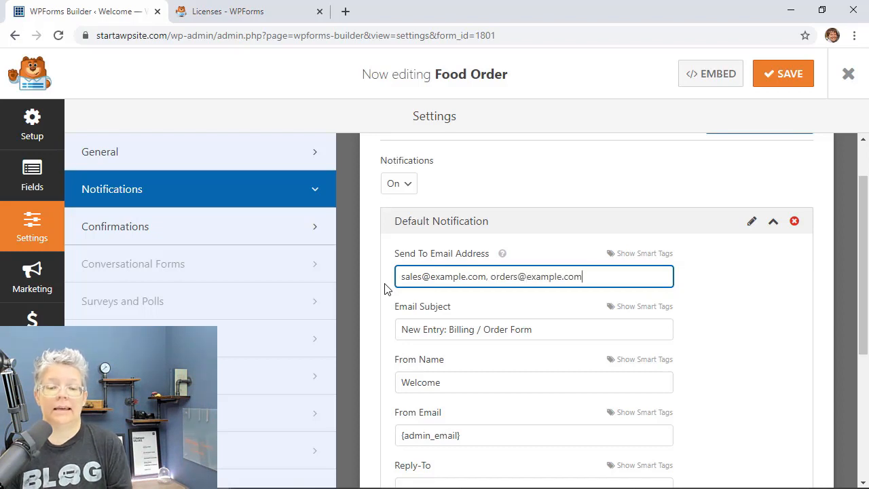
# Step: Review the notification's subject, sender name and message body, including the available form-field tags
pyautogui.scroll(-1, 385, 287)
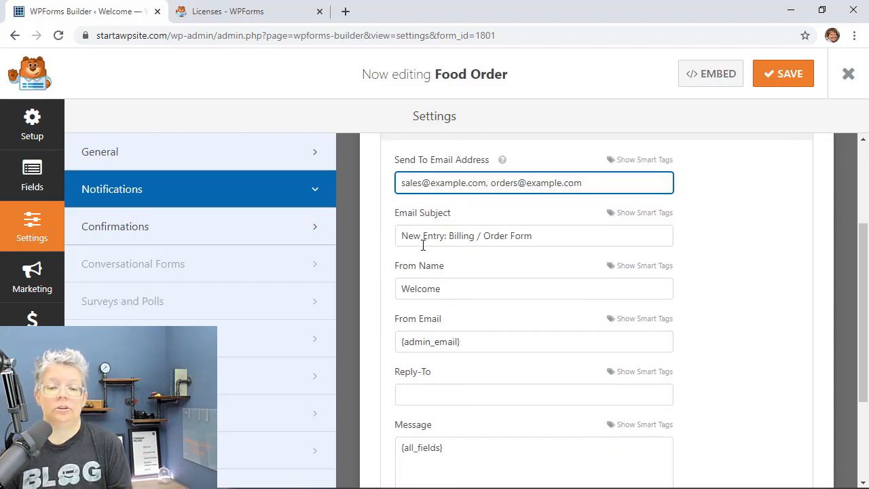
pyautogui.click(570, 233)
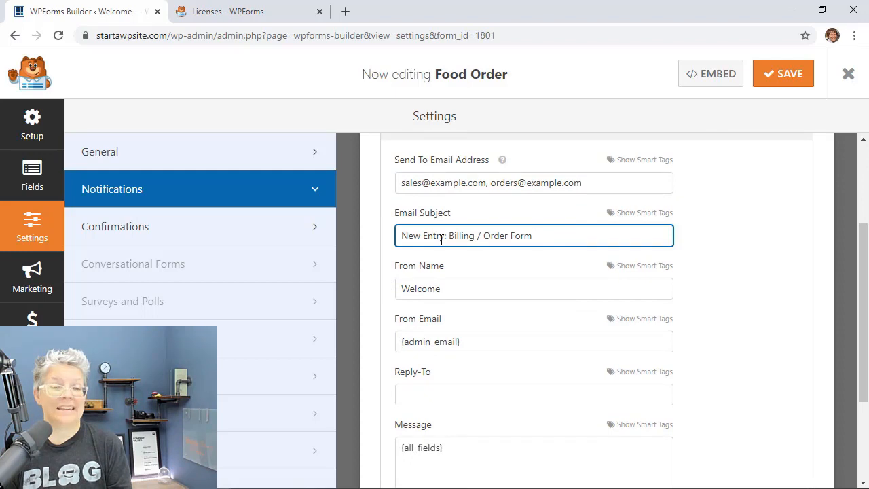
pyautogui.scroll(-1, 489, 238)
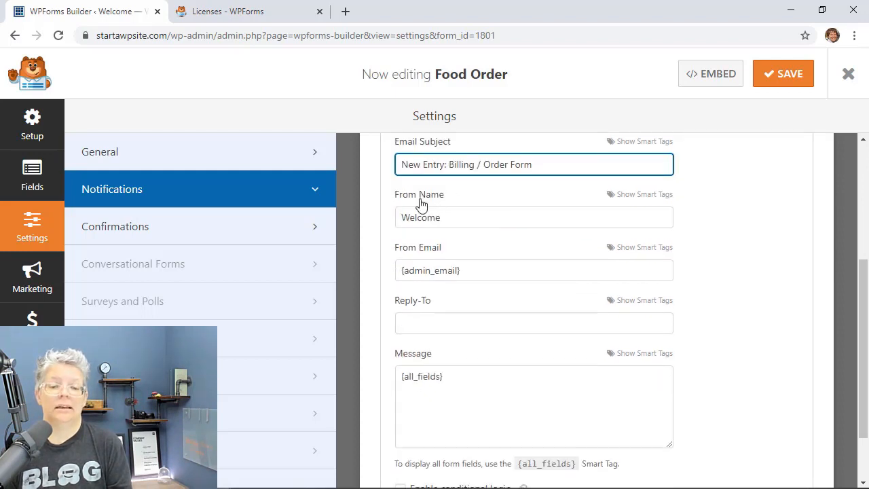
pyautogui.click(467, 220)
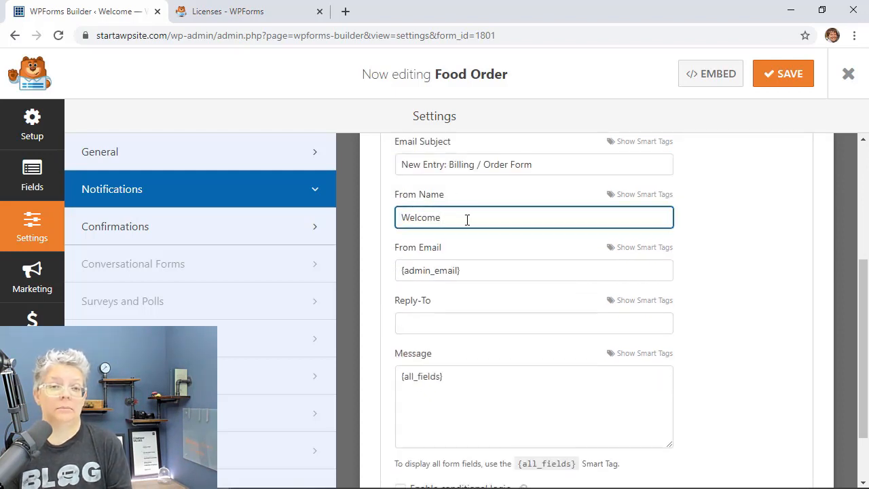
pyautogui.scroll(-1, 489, 269)
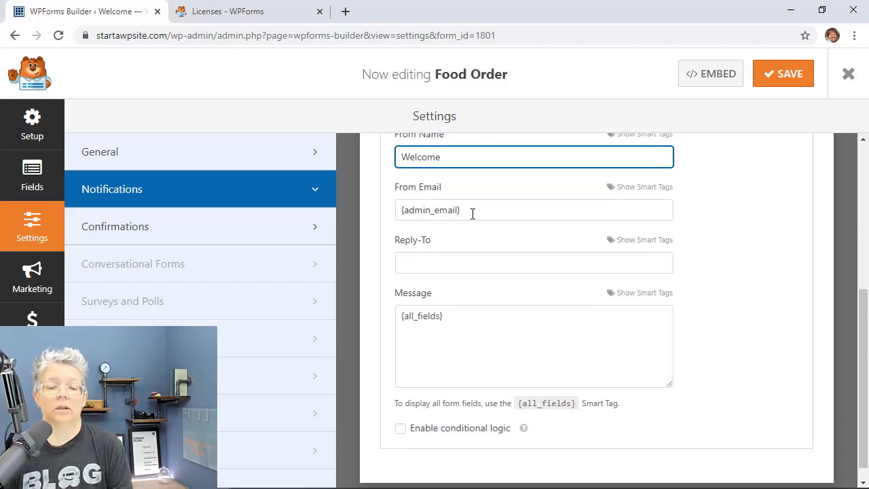
pyautogui.scroll(-1, 473, 214)
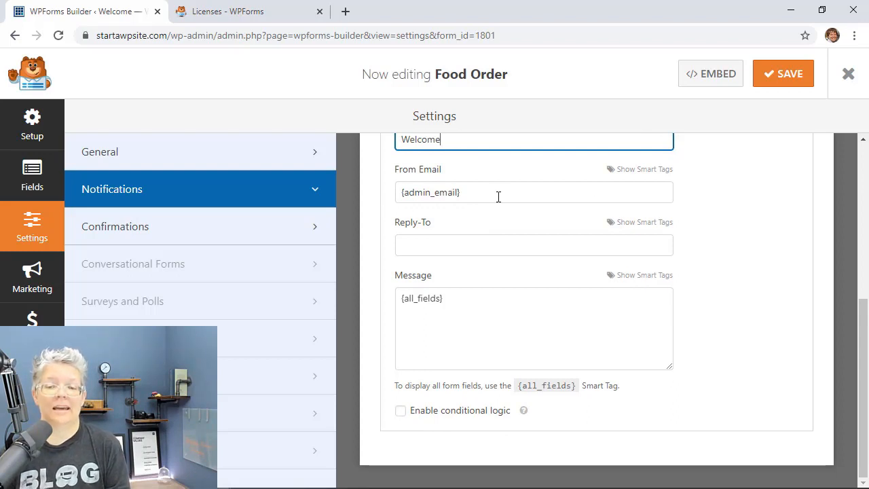
pyautogui.click(497, 305)
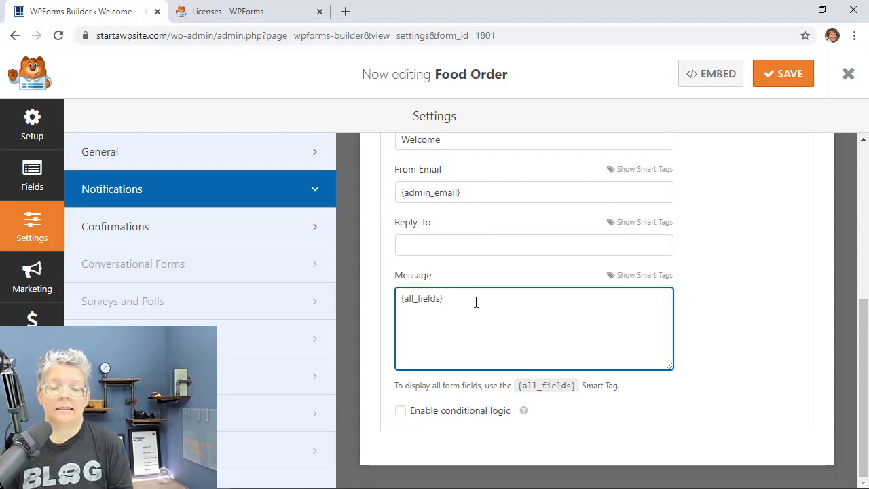
pyautogui.click(636, 277)
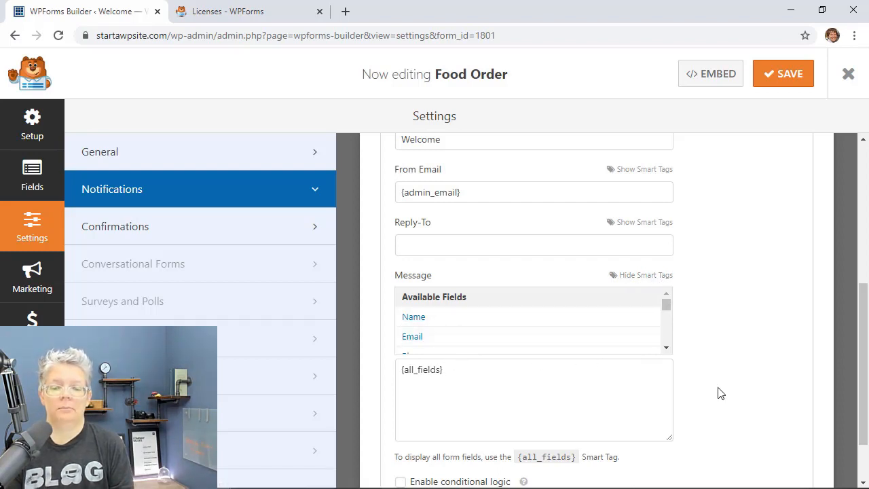
pyautogui.scroll(-2, 721, 393)
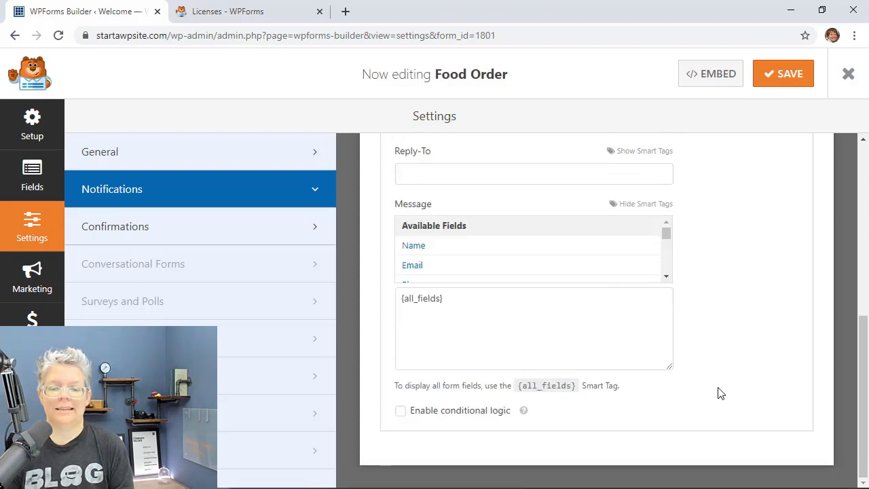
pyautogui.scroll(6, 721, 393)
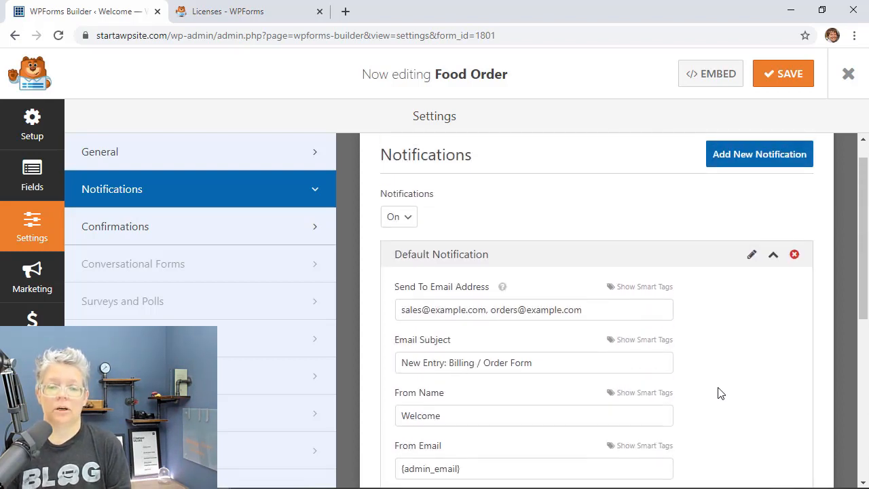
# Step: Add a 'Customer Email' notification sent to the form's Email field
pyautogui.click(745, 178)
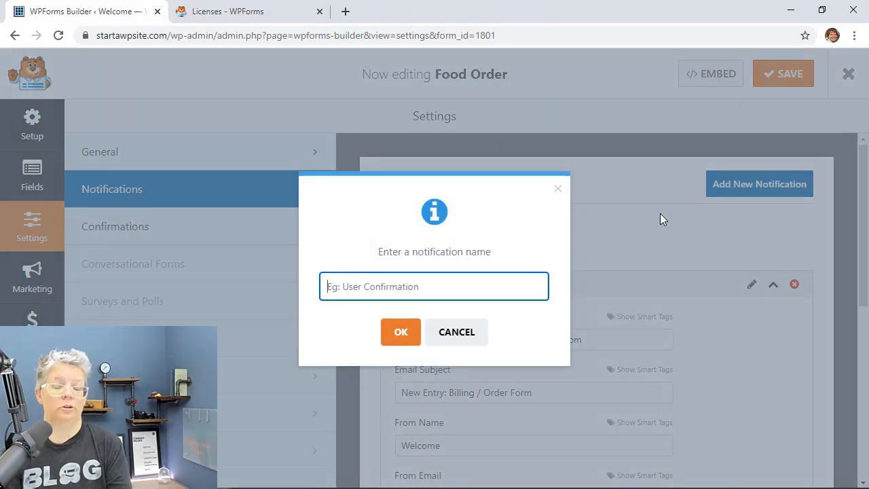
pyautogui.write('Customer Email')
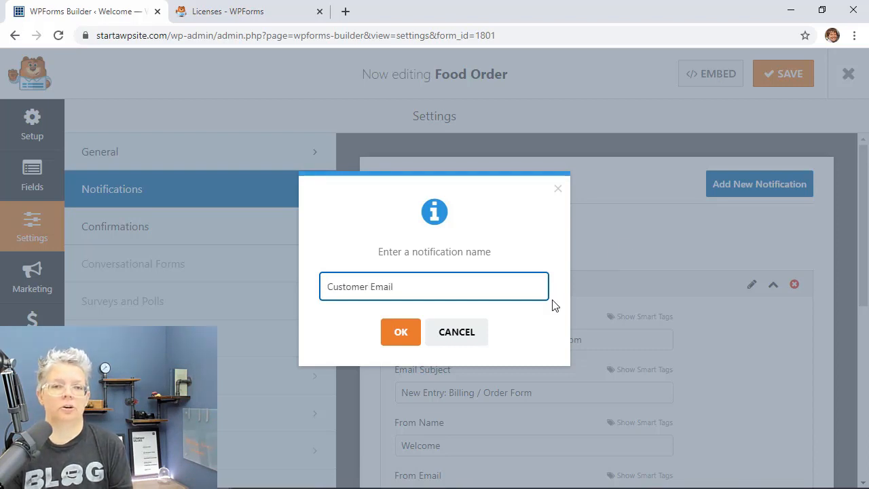
pyautogui.click(401, 334)
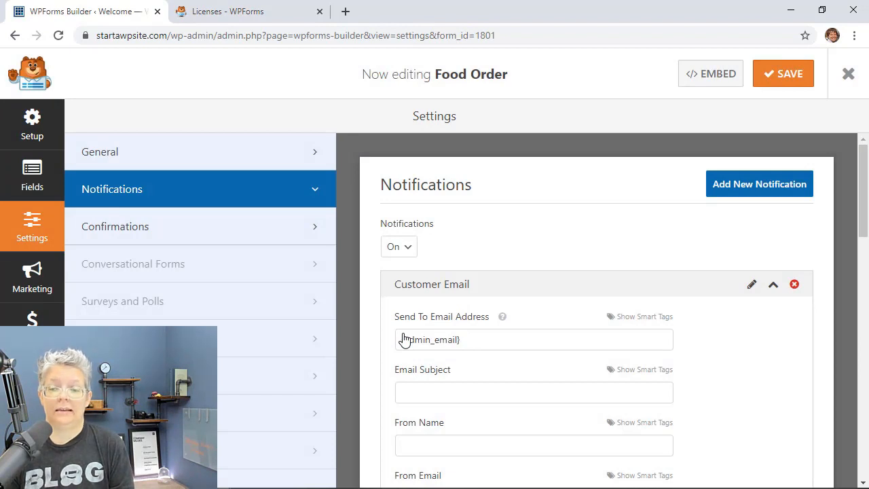
pyautogui.scroll(-2, 514, 359)
pyautogui.scroll(2, 514, 359)
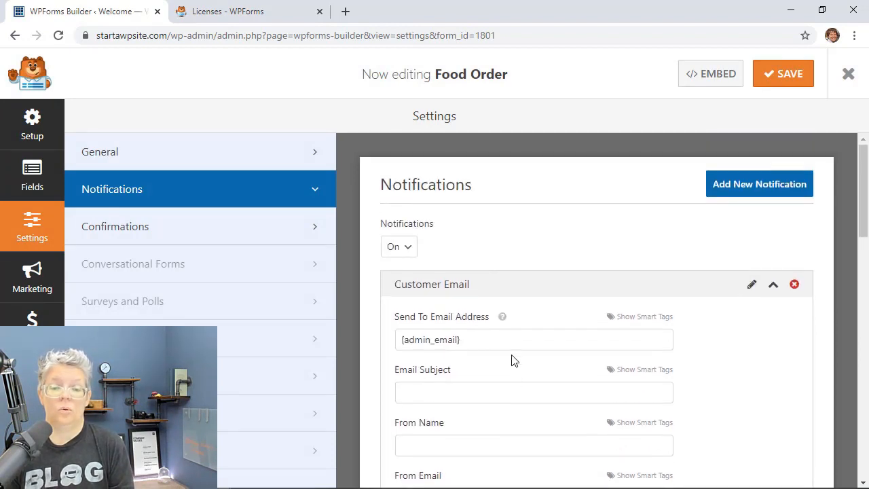
pyautogui.scroll(-2, 513, 359)
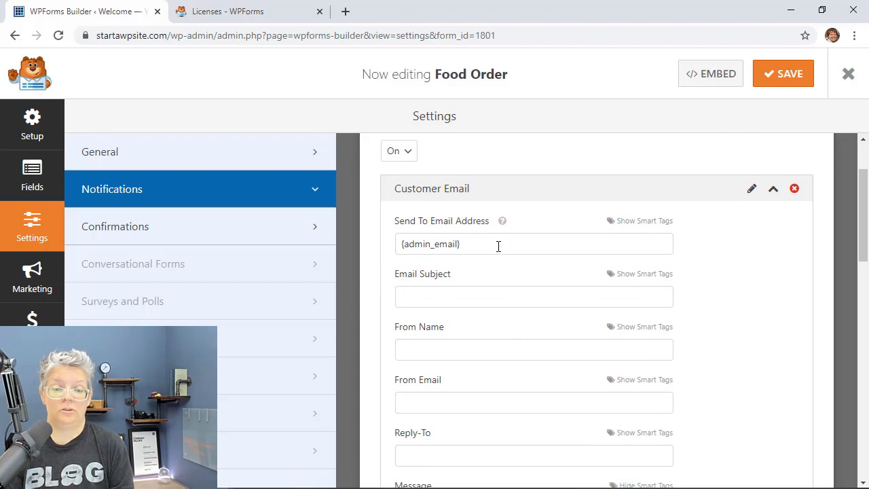
pyautogui.click(496, 246)
pyautogui.press('BackSpace')
pyautogui.press('BackSpace')
pyautogui.press('BackSpace')
pyautogui.press('BackSpace')
pyautogui.press('BackSpace')
pyautogui.press('BackSpace')
pyautogui.press('BackSpace')
pyautogui.press('BackSpace')
pyautogui.press('BackSpace')
pyautogui.press('BackSpace')
pyautogui.press('BackSpace')
pyautogui.press('BackSpace')
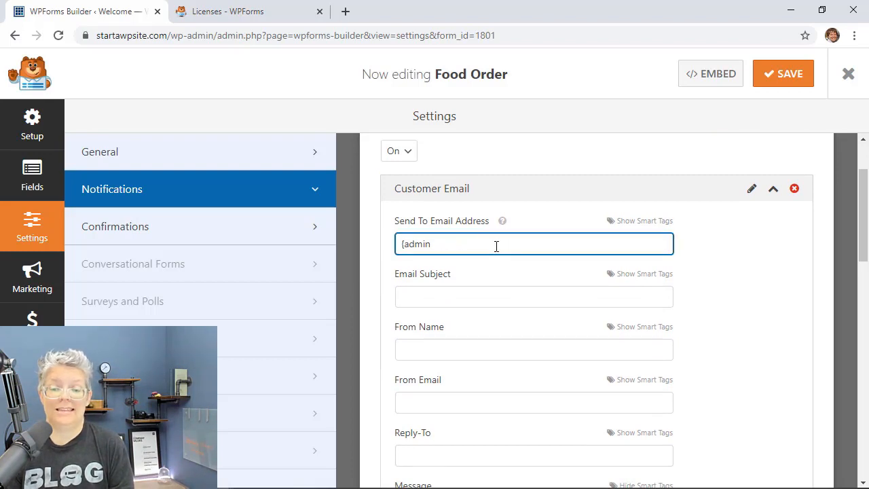
pyautogui.click(630, 223)
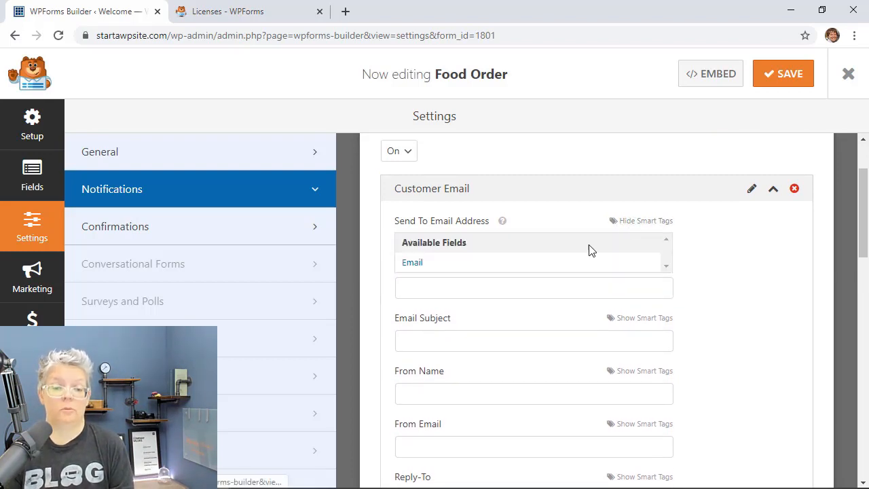
pyautogui.click(410, 265)
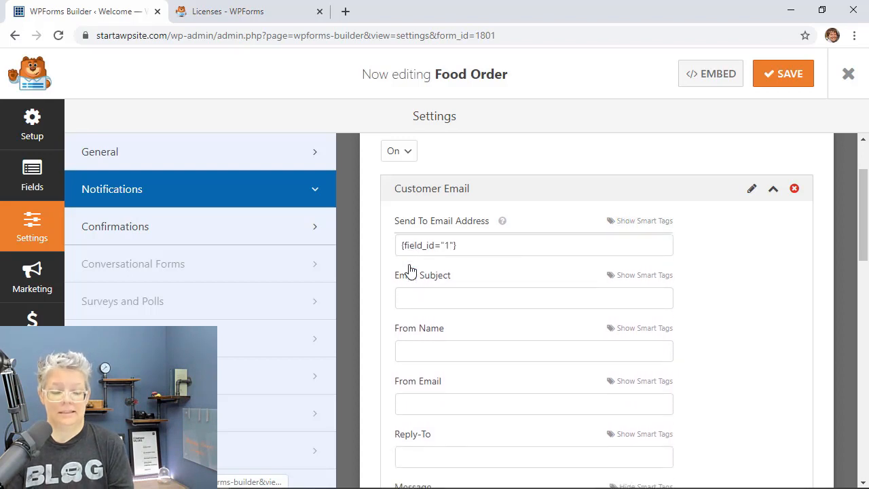
# Step: Set its subject to 'Your Order is On It's Way' and save the form
pyautogui.click(486, 301)
pyautogui.write('Your Order is On ')
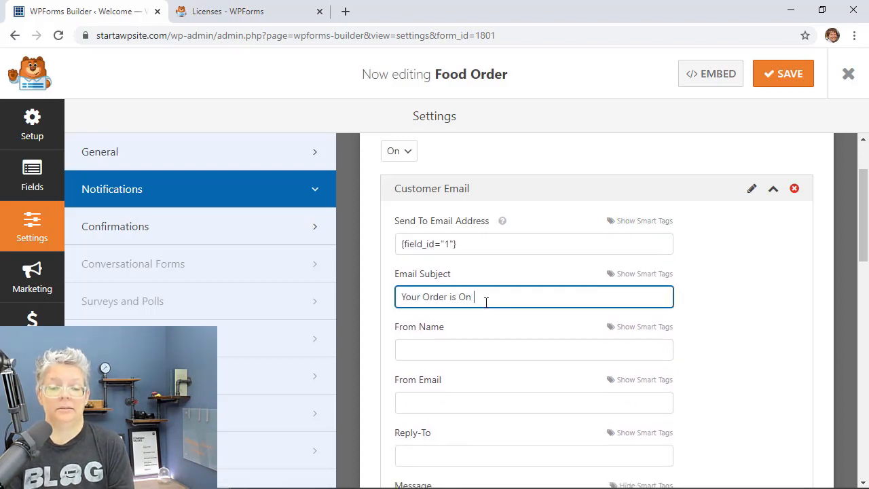
pyautogui.write("It's Way")
pyautogui.scroll(-2, 482, 271)
pyautogui.scroll(-2, 479, 408)
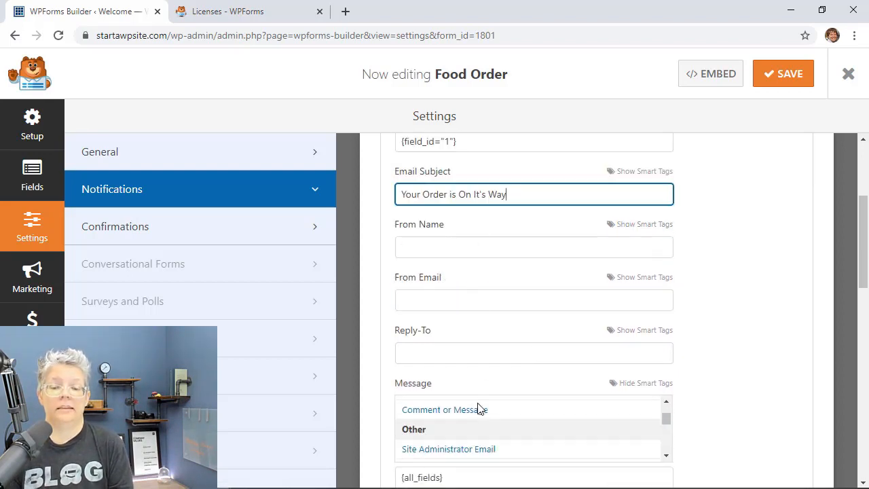
pyautogui.scroll(2, 479, 408)
pyautogui.scroll(-3, 723, 412)
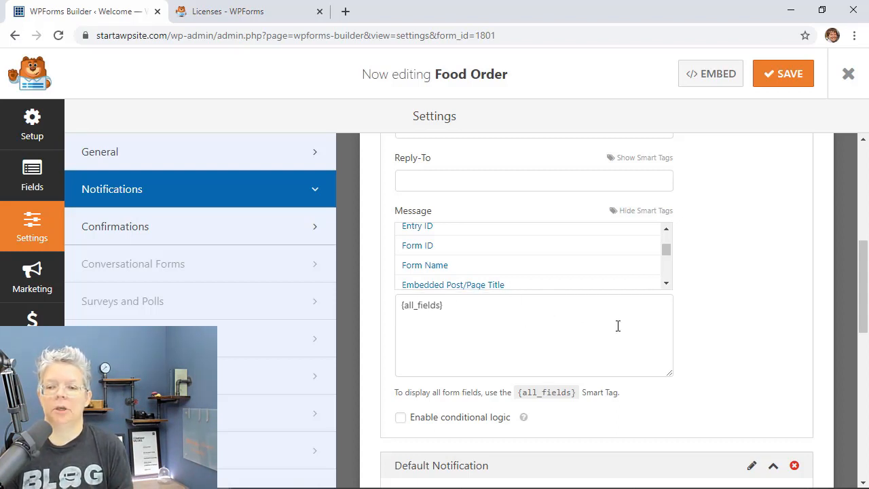
pyautogui.click(786, 80)
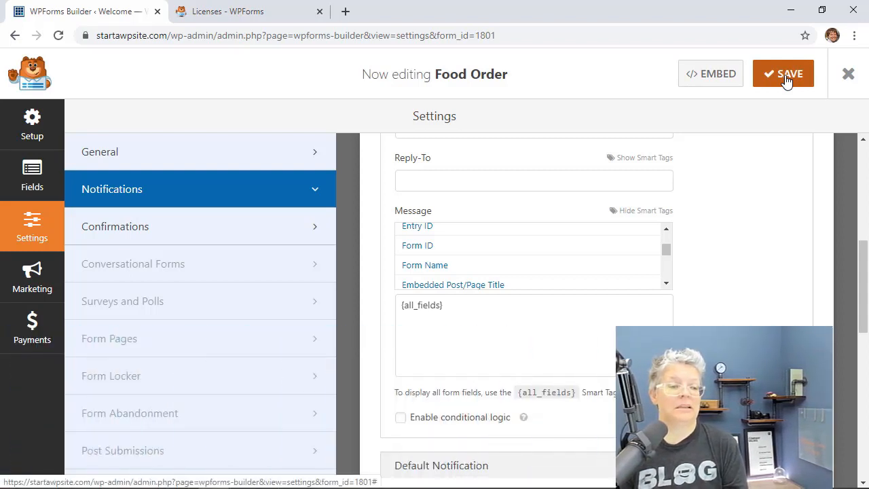
# Step: Install and activate the PayPal Standard addon from the form's Payments panel, then save and refresh
pyautogui.click(35, 324)
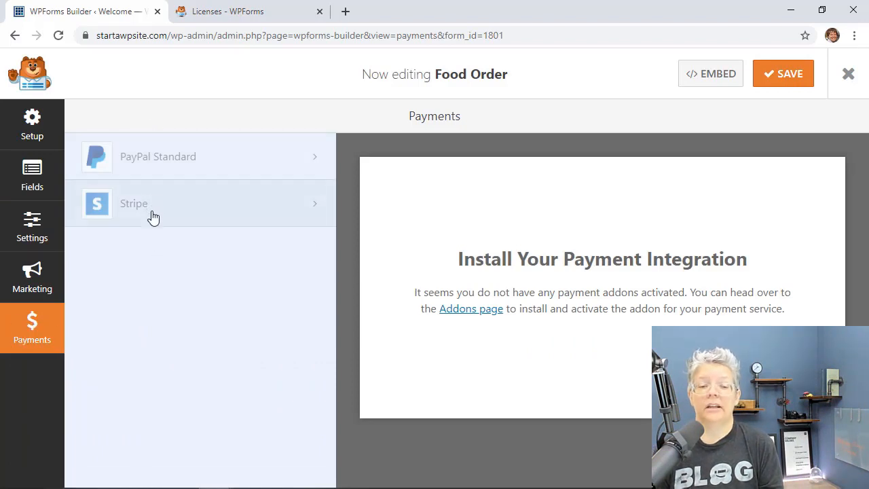
pyautogui.click(163, 156)
pyautogui.click(410, 325)
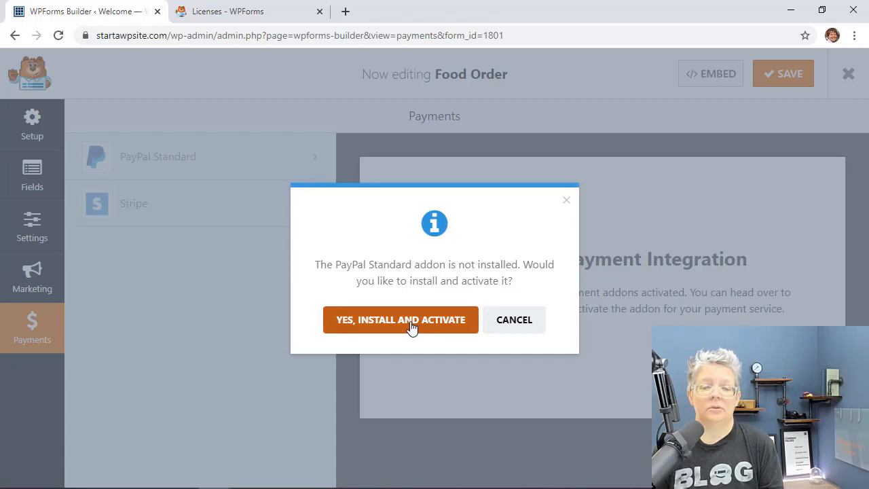
pyautogui.click(411, 326)
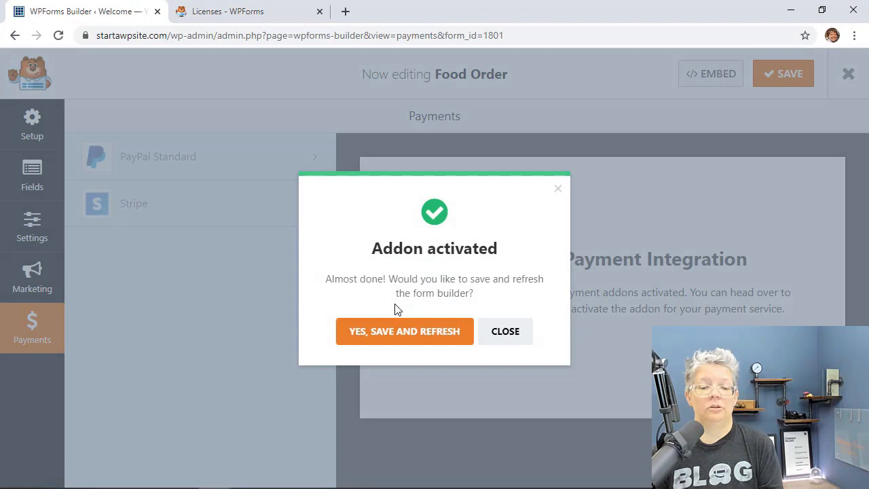
pyautogui.click(407, 339)
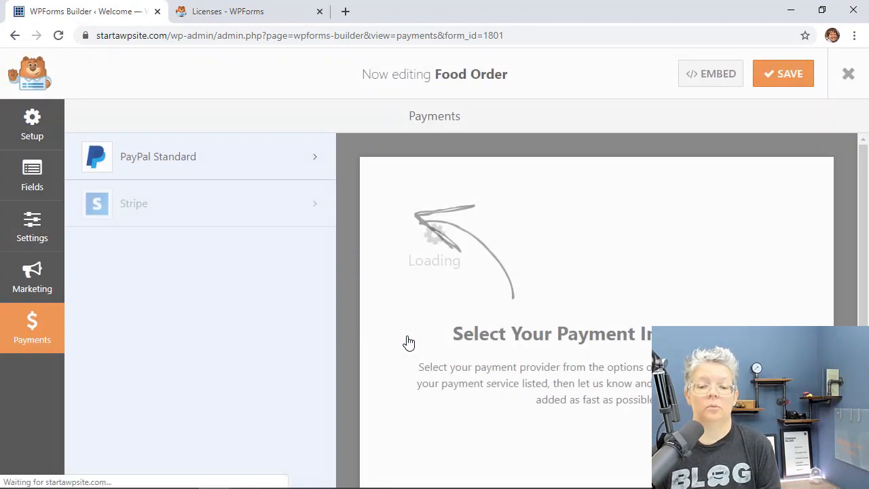
# Step: Install and activate the Stripe addon and reload the builder with Stripe enabled
pyautogui.click(186, 215)
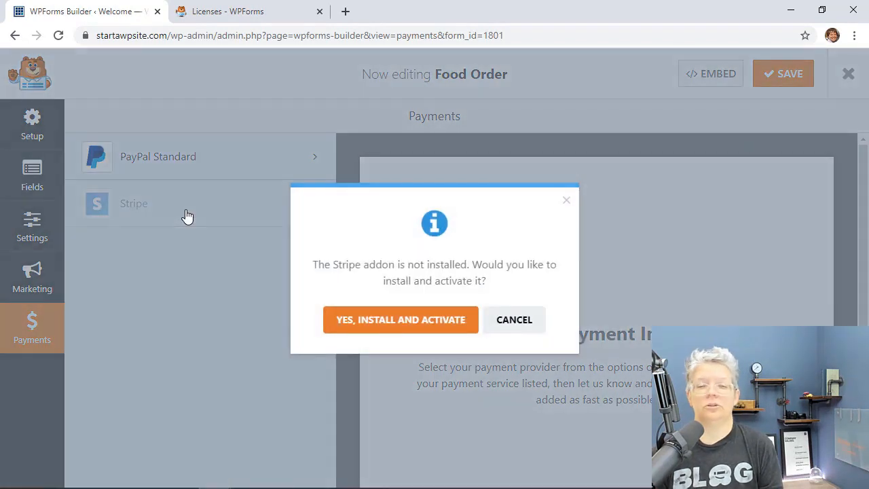
pyautogui.click(405, 322)
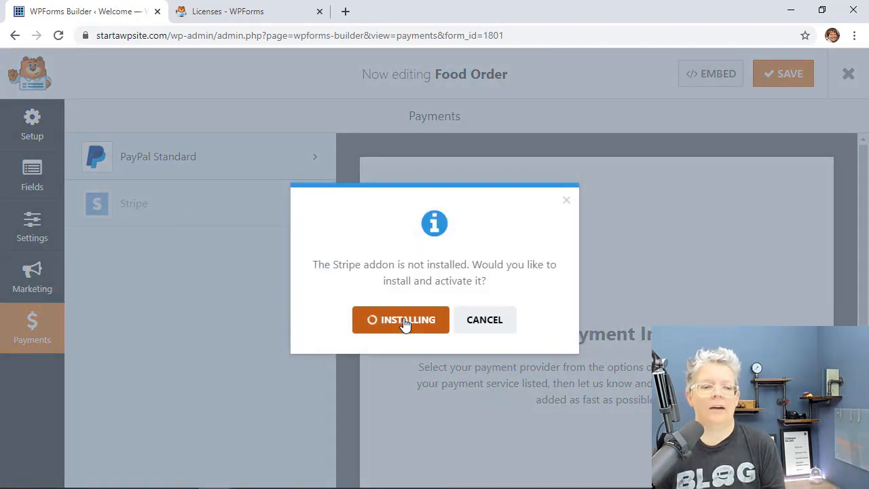
pyautogui.click(407, 332)
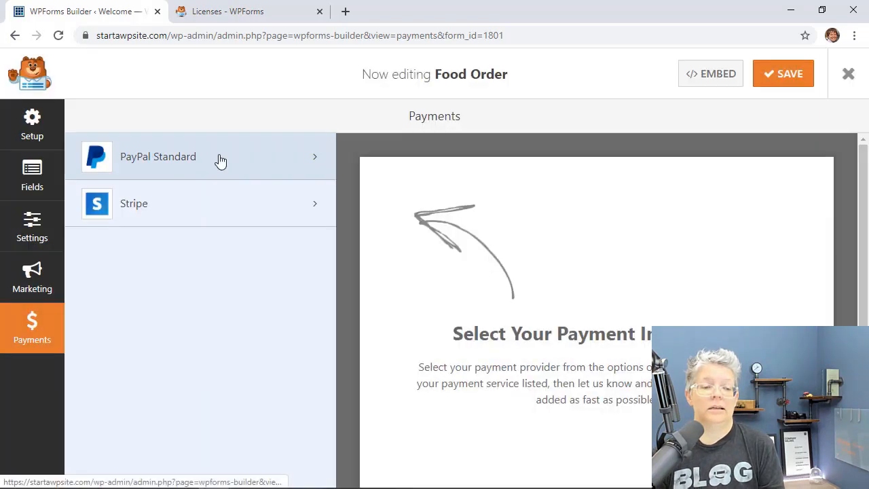
# Step: Enable PayPal Standard payments for the Food Order form, save it, and close the builder
pyautogui.click(220, 160)
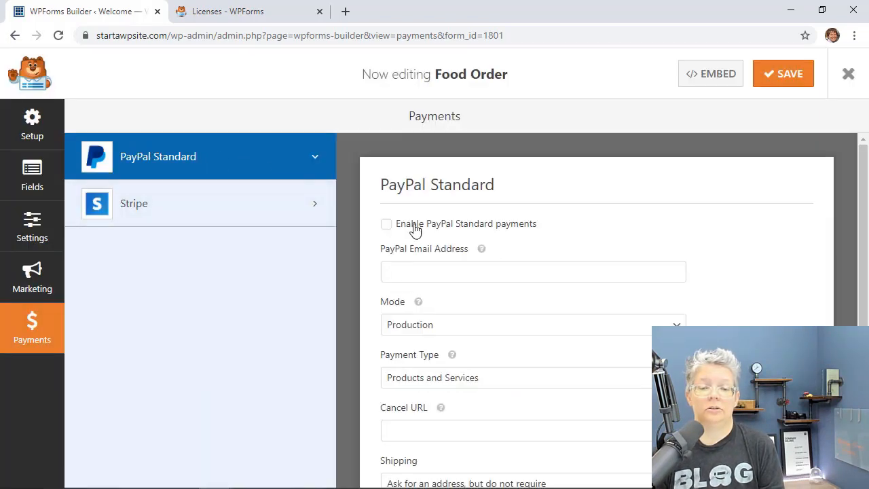
pyautogui.click(414, 274)
pyautogui.scroll(-2, 415, 274)
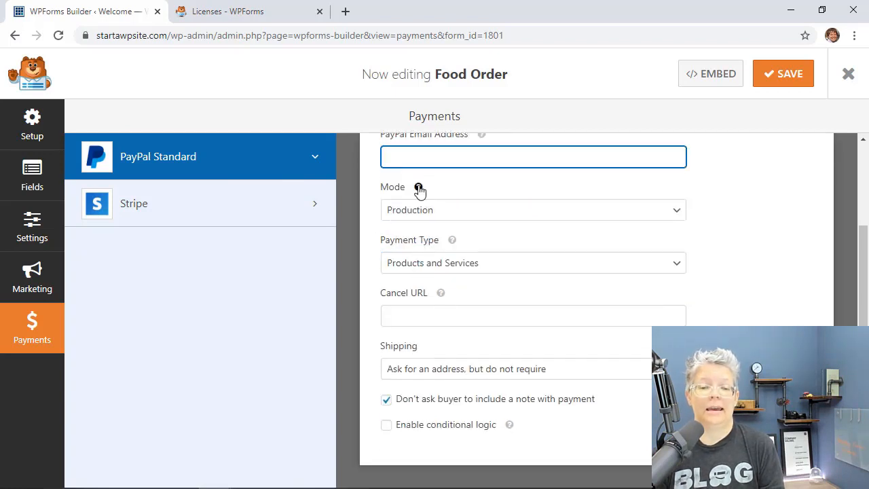
pyautogui.click(270, 219)
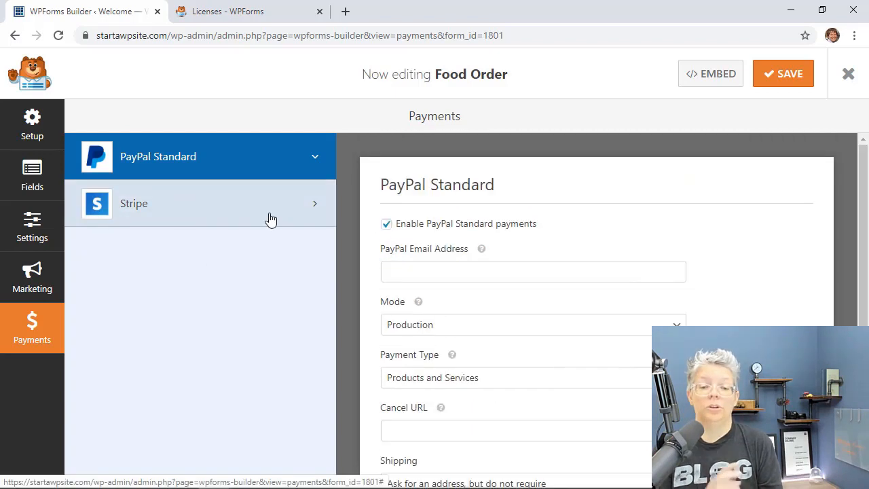
pyautogui.click(775, 80)
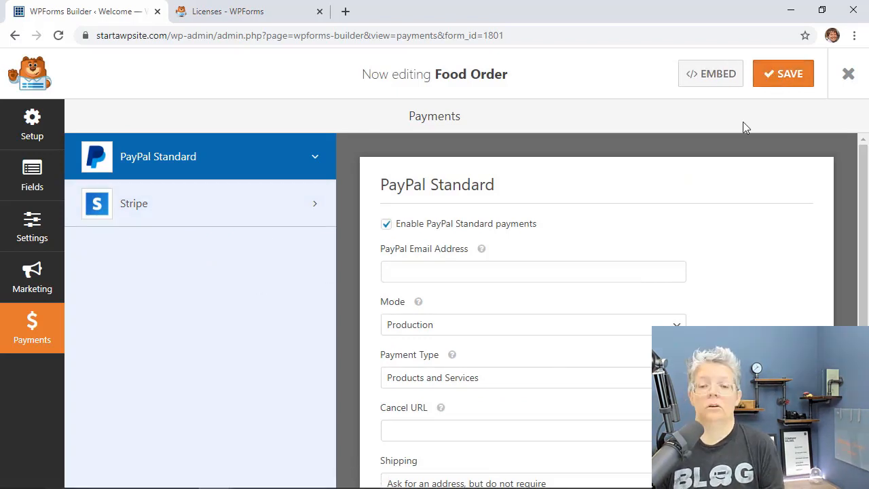
pyautogui.click(848, 76)
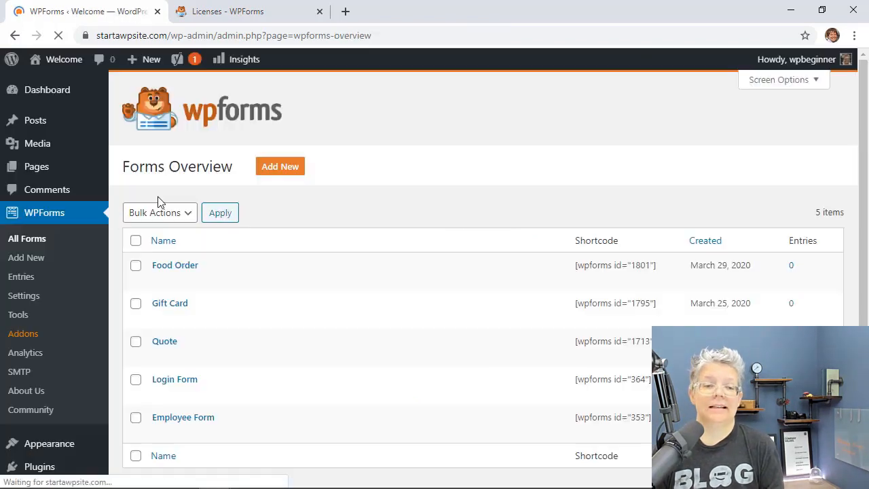
# Step: Create a new page titled 'Order Form'
pyautogui.moveTo(42, 171)
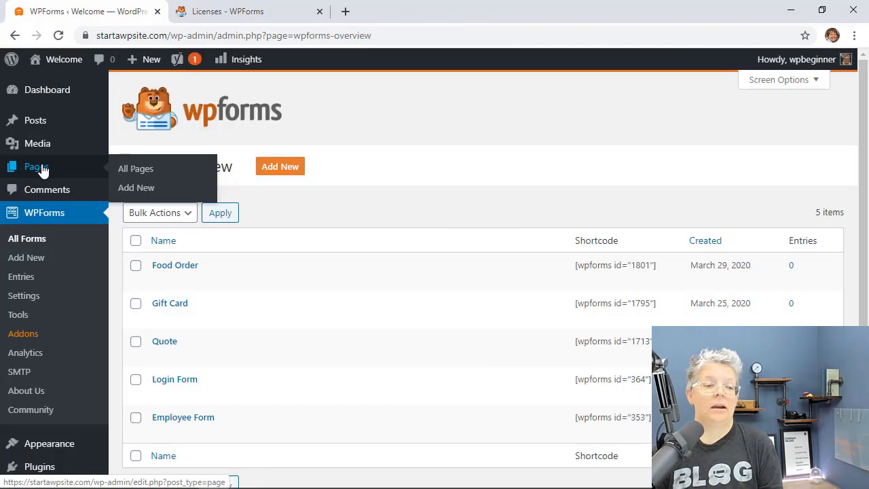
pyautogui.click(136, 188)
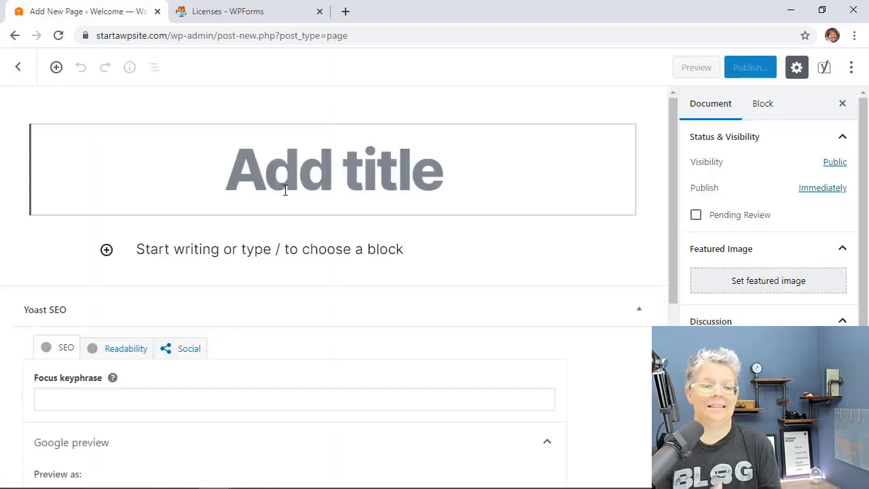
pyautogui.write('Order ')
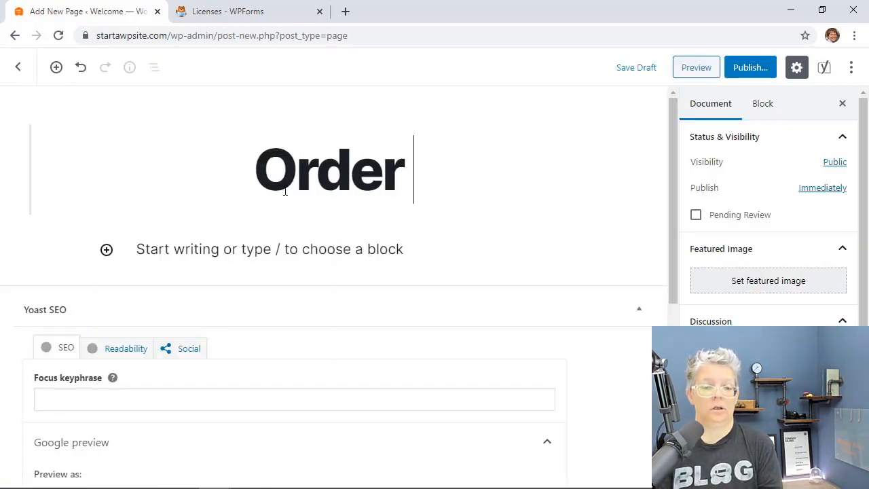
pyautogui.write('Form')
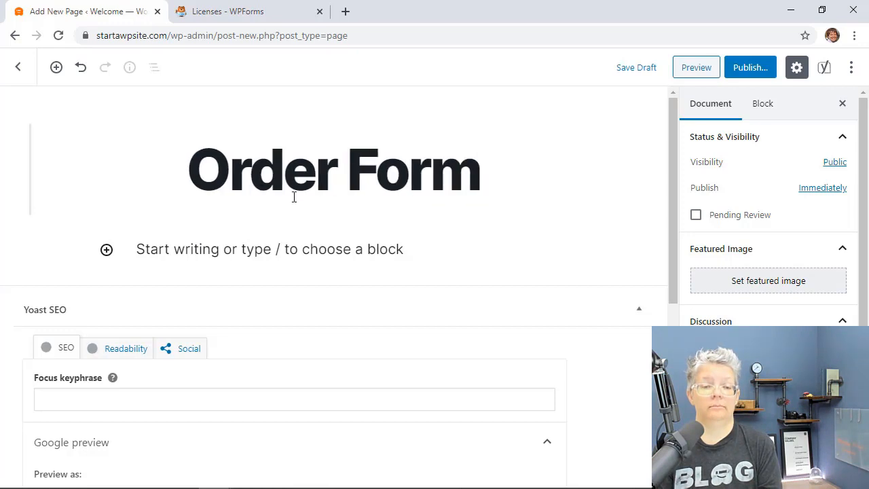
# Step: Add a WPForms block via '/wpf' and select the Food Order form in it
pyautogui.click(106, 251)
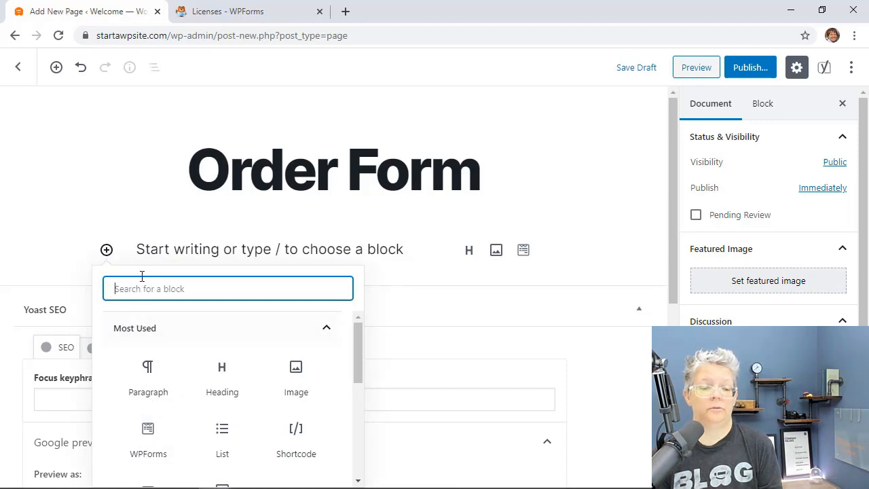
pyautogui.click(144, 248)
pyautogui.write('/')
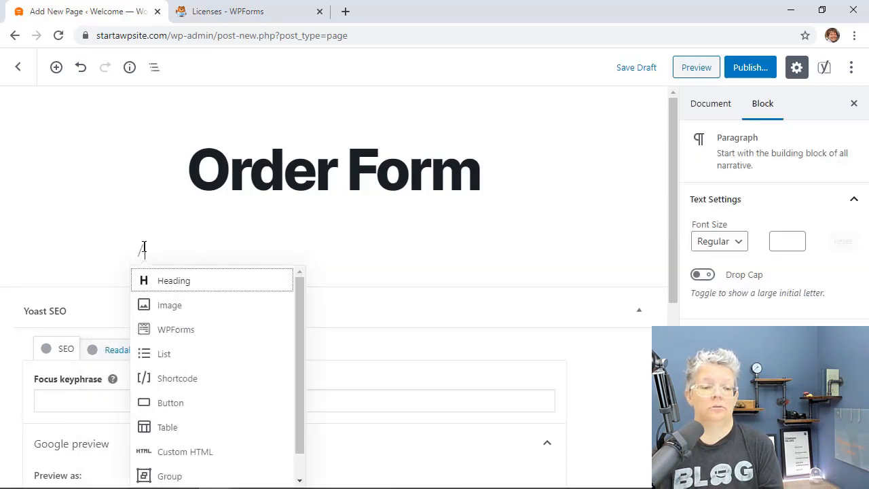
pyautogui.write('wpf')
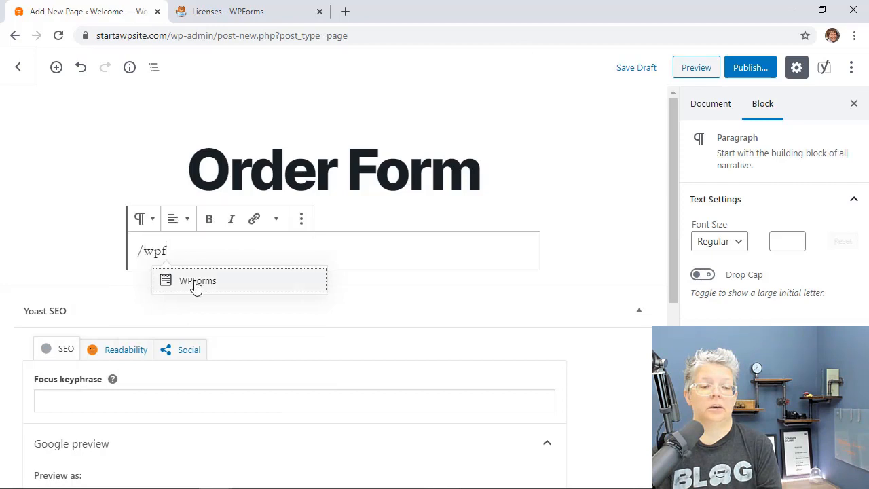
pyautogui.click(196, 282)
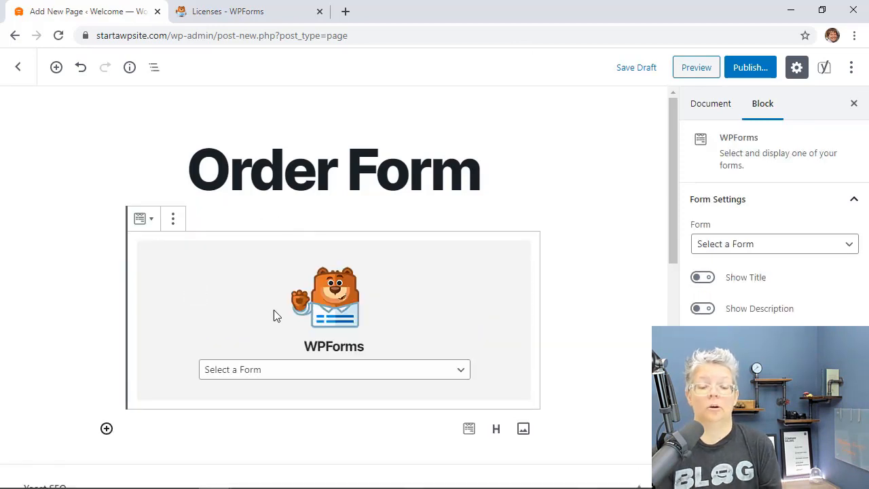
pyautogui.click(347, 377)
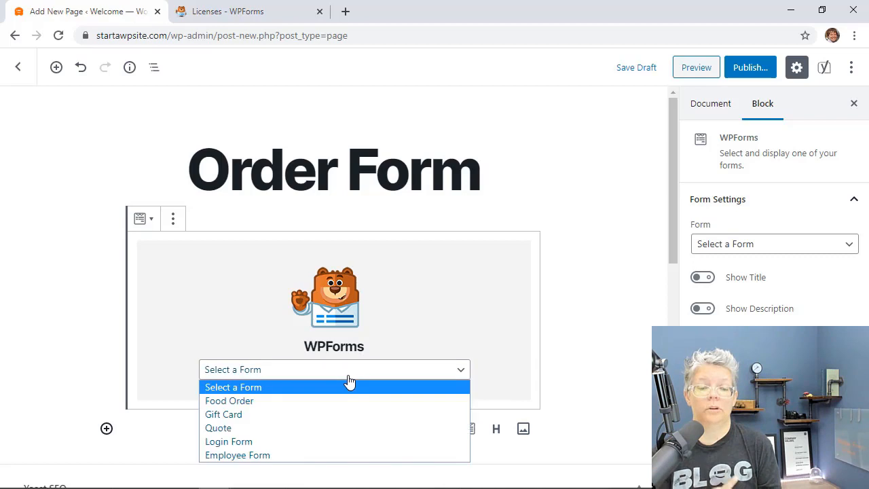
pyautogui.click(216, 402)
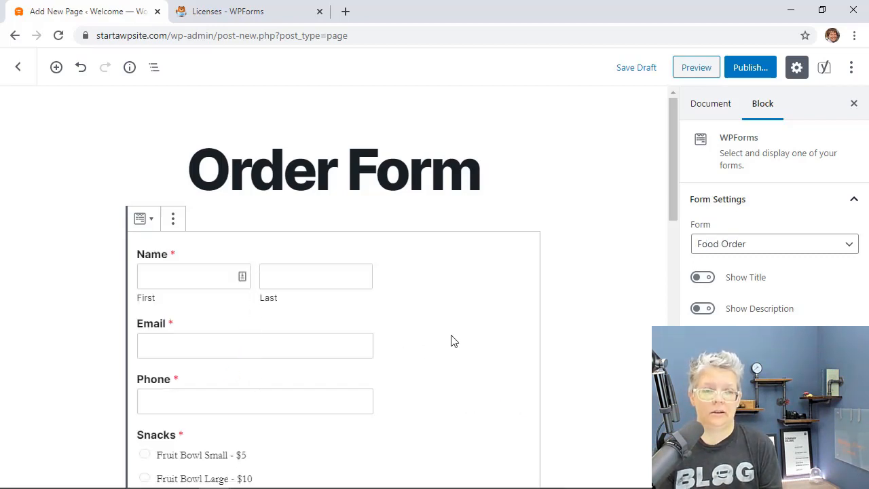
# Step: Add the intro line 'Please order your items here and we'll be in touch' below the title
pyautogui.click(505, 179)
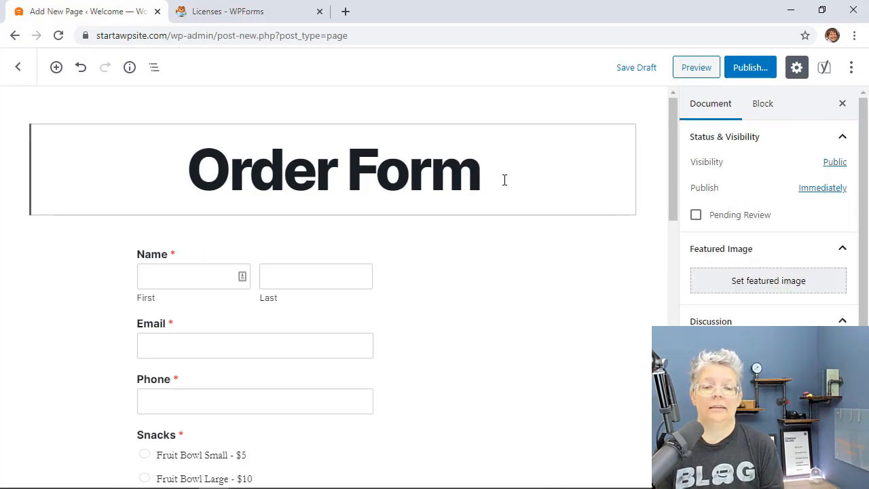
pyautogui.press('Return')
pyautogui.write('P')
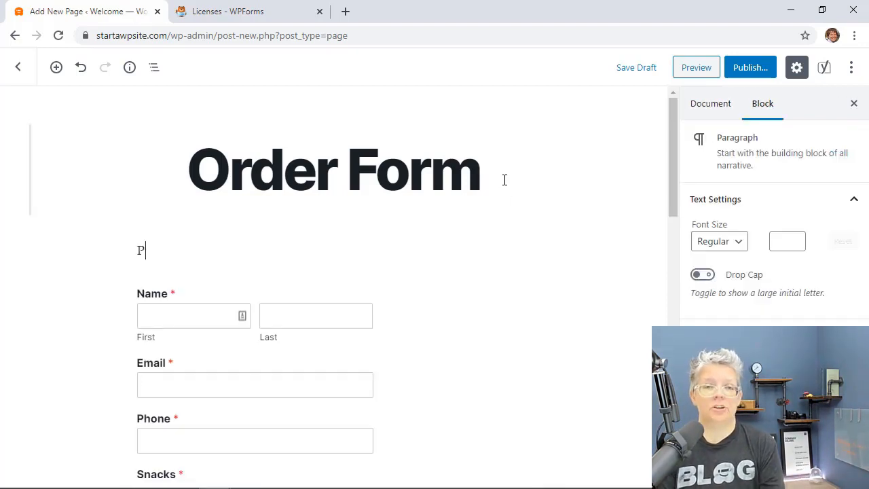
pyautogui.write('lease order your items here')
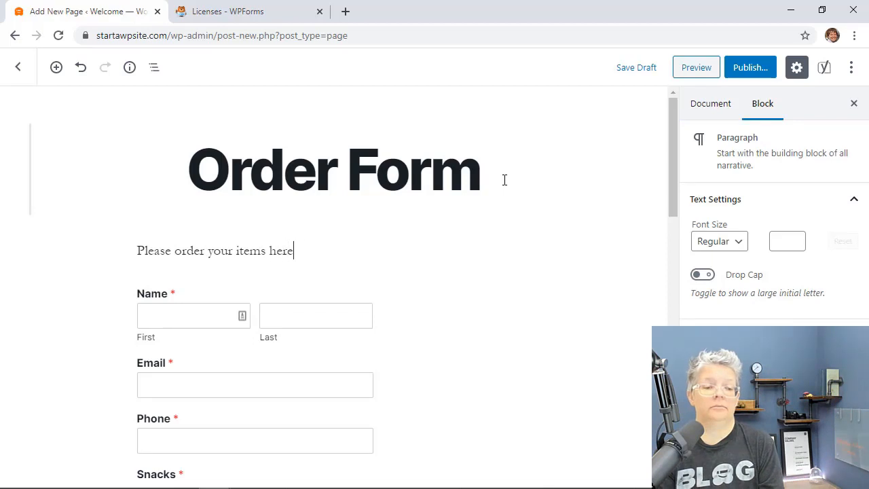
pyautogui.write(" and we'll be in touch soon.")
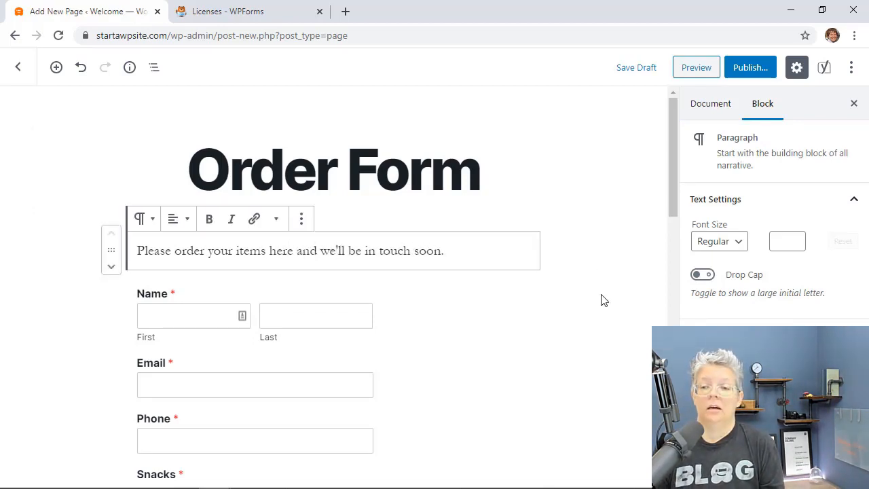
pyautogui.scroll(-6, 577, 312)
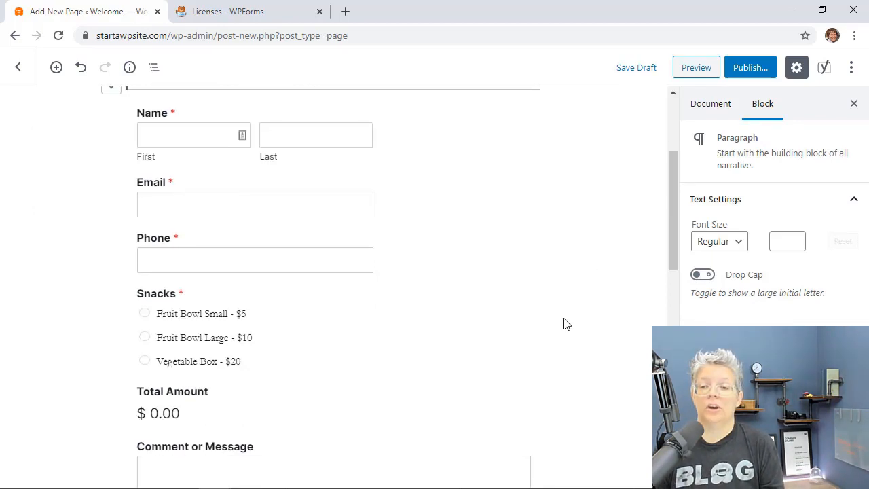
# Step: Publish the Order Form page and view it live
pyautogui.click(755, 65)
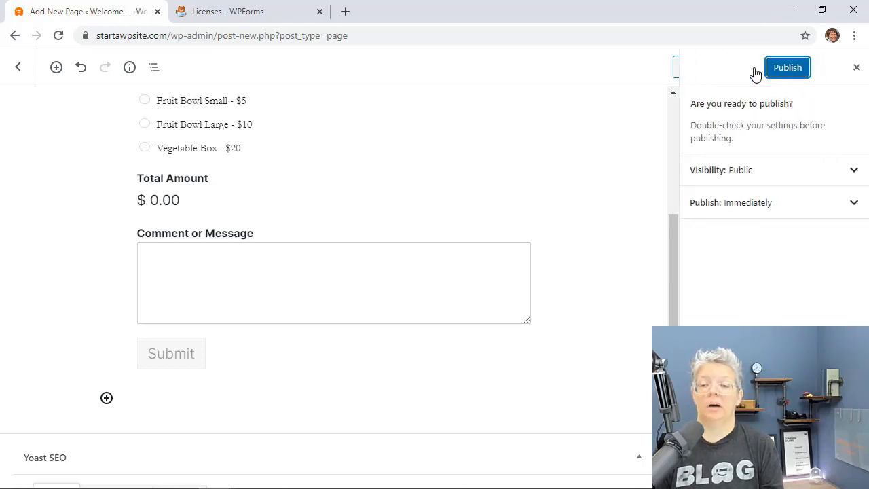
pyautogui.click(786, 68)
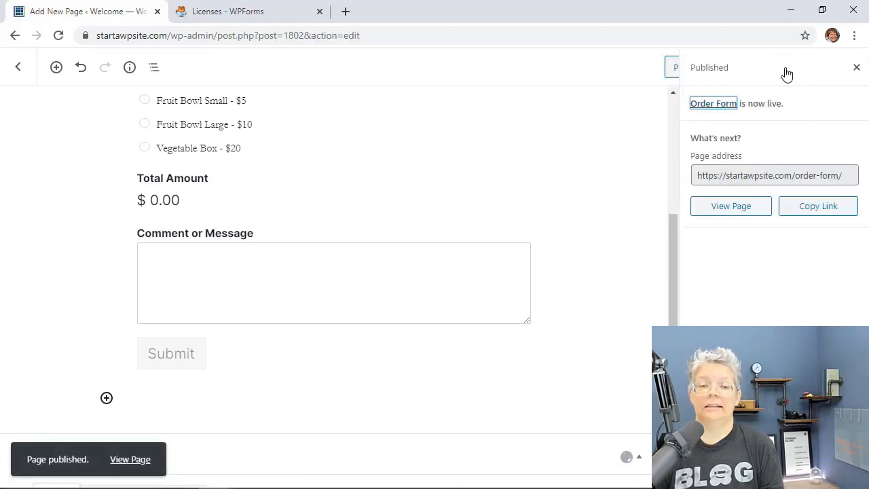
pyautogui.click(740, 213)
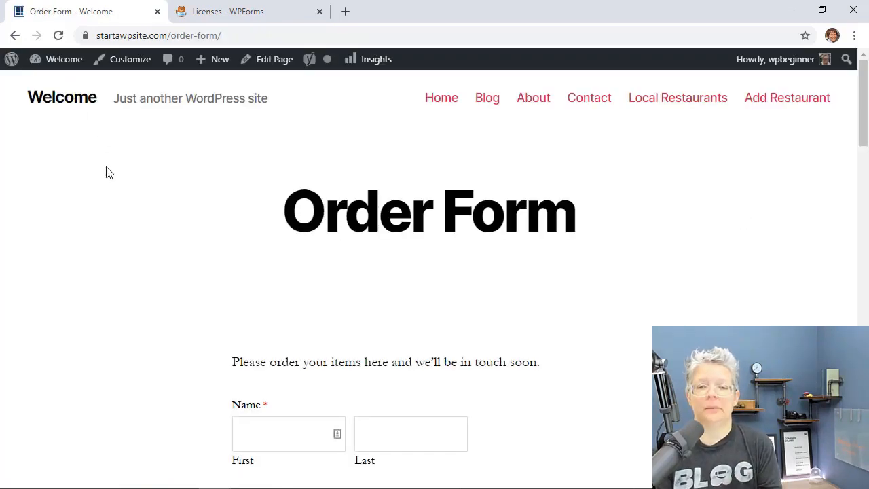
# Step: Return to the dashboard and open WPForms Entries, listing Food Order among five forms
pyautogui.moveTo(55, 61)
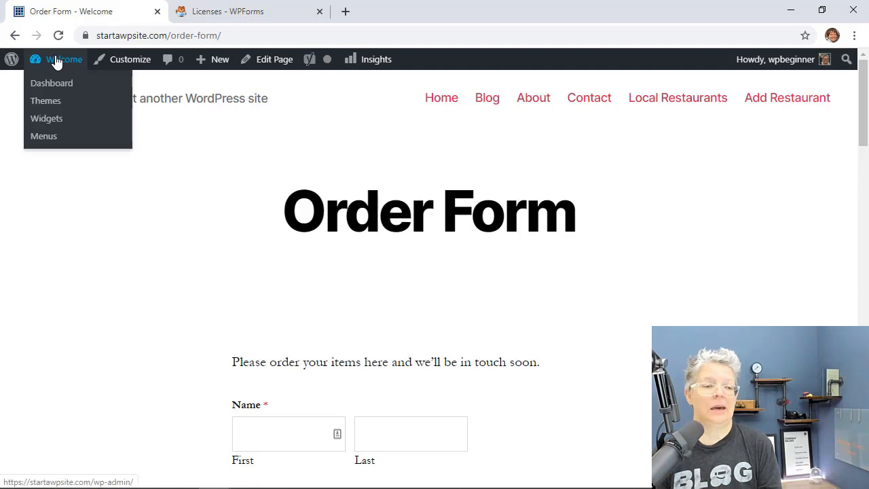
pyautogui.click(51, 88)
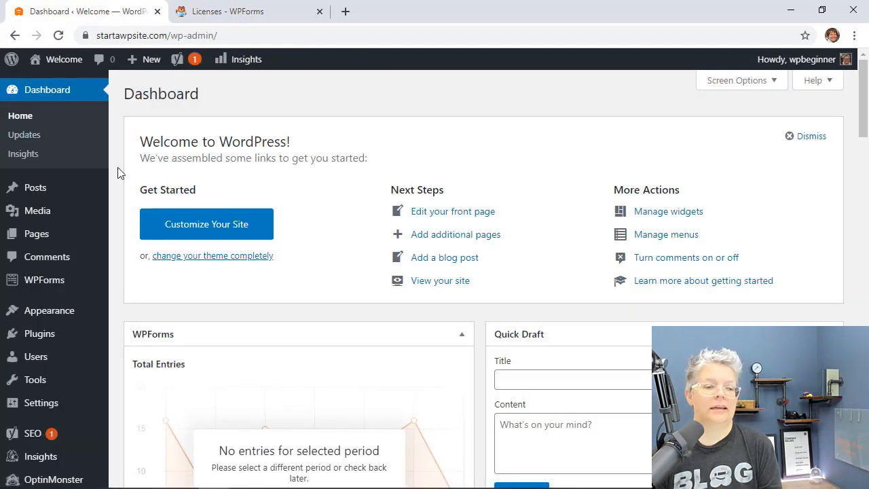
pyautogui.moveTo(32, 286)
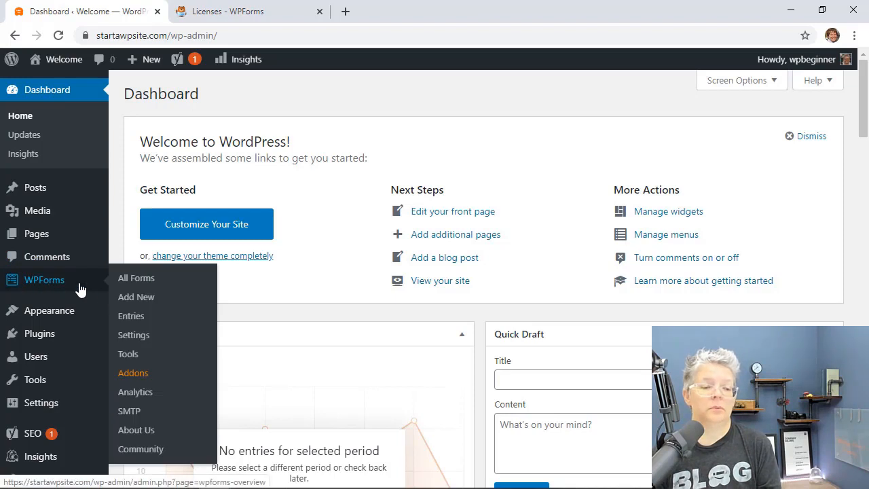
pyautogui.click(128, 317)
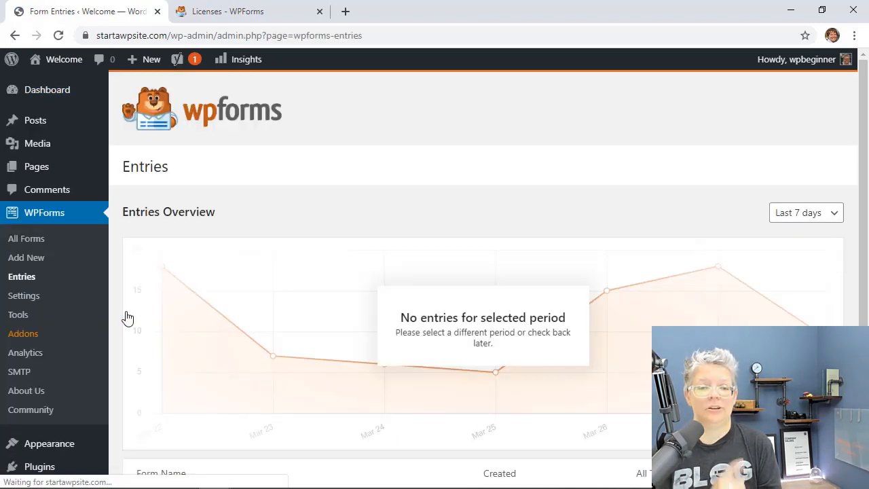
pyautogui.scroll(-2, 126, 318)
pyautogui.scroll(-1, 127, 317)
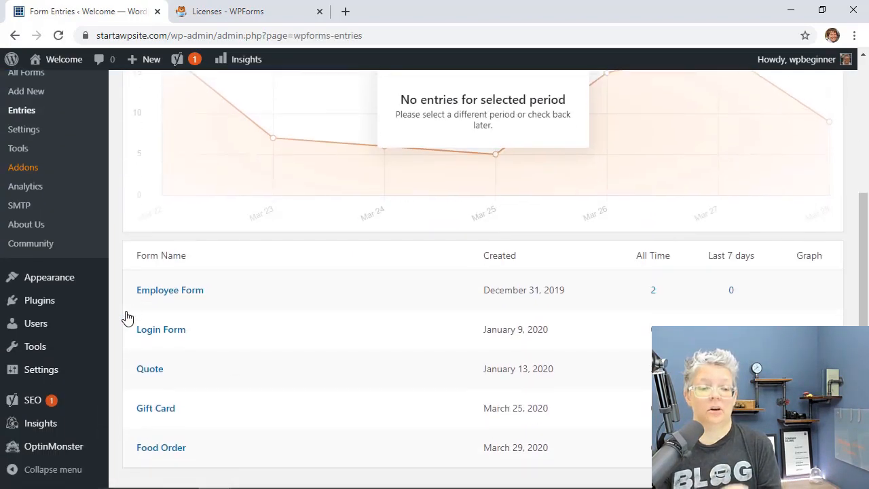